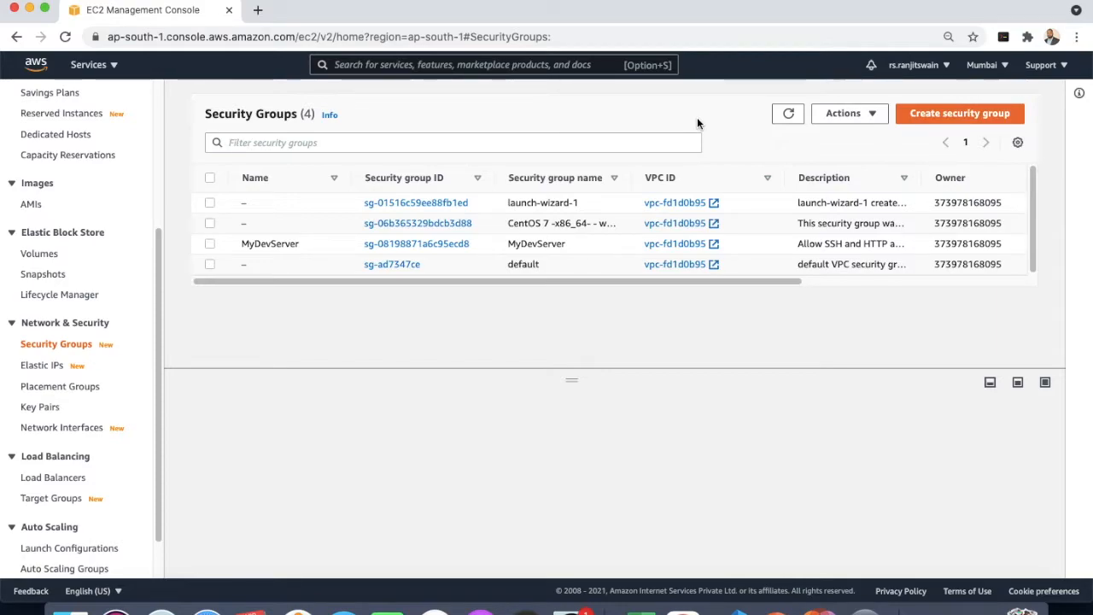
- Open the details of the running DemoServer instance, starting from the EC2 dashboard's running instances
scroll(129, 270, up, 3)
scroll(129, 277, up, 3)
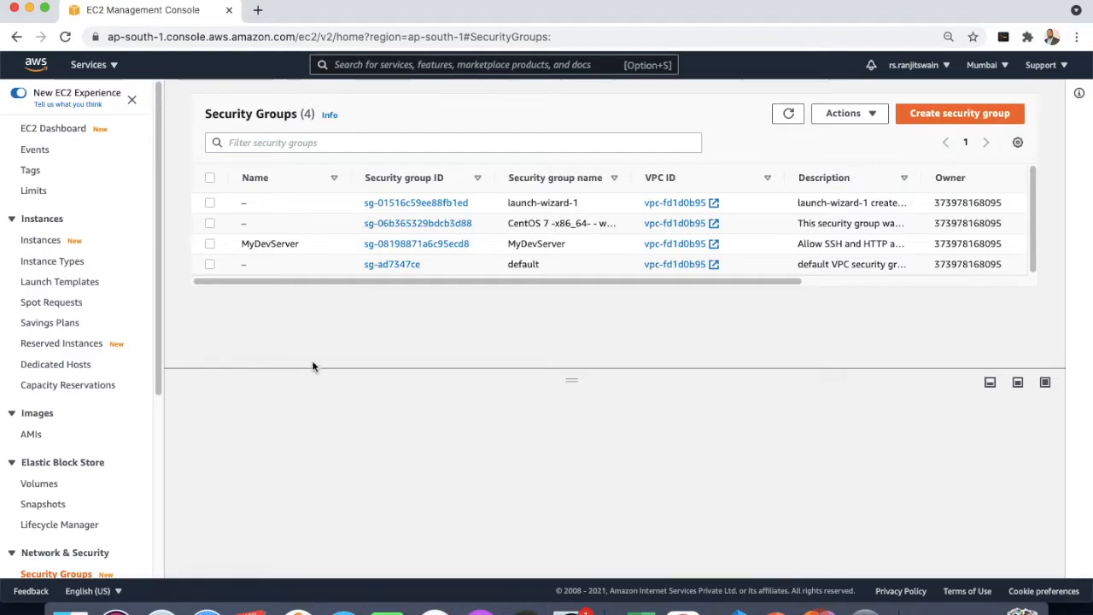
click(70, 130)
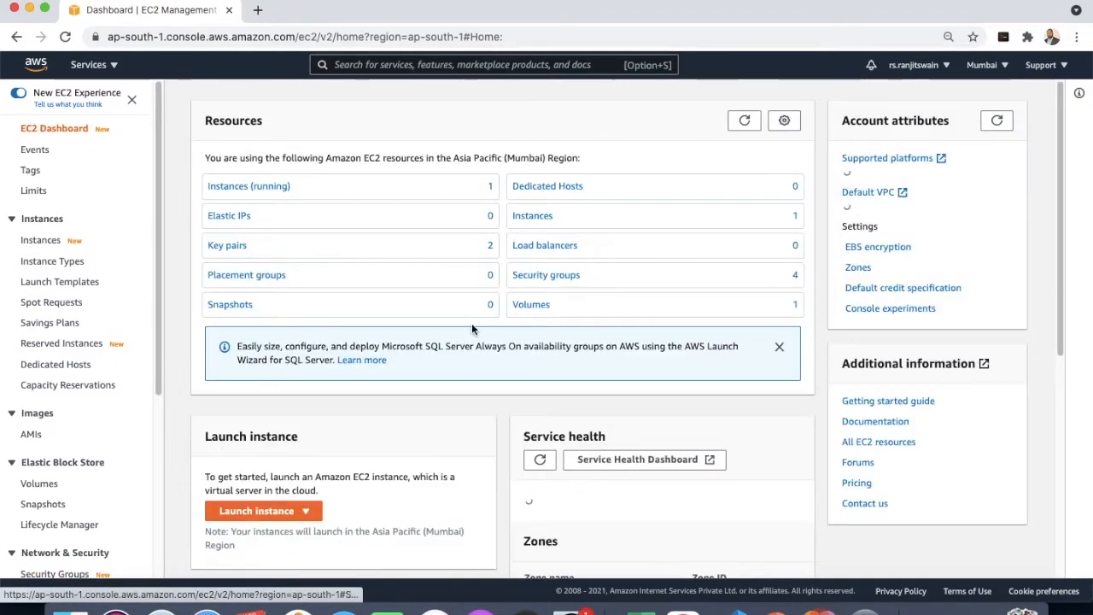
click(235, 187)
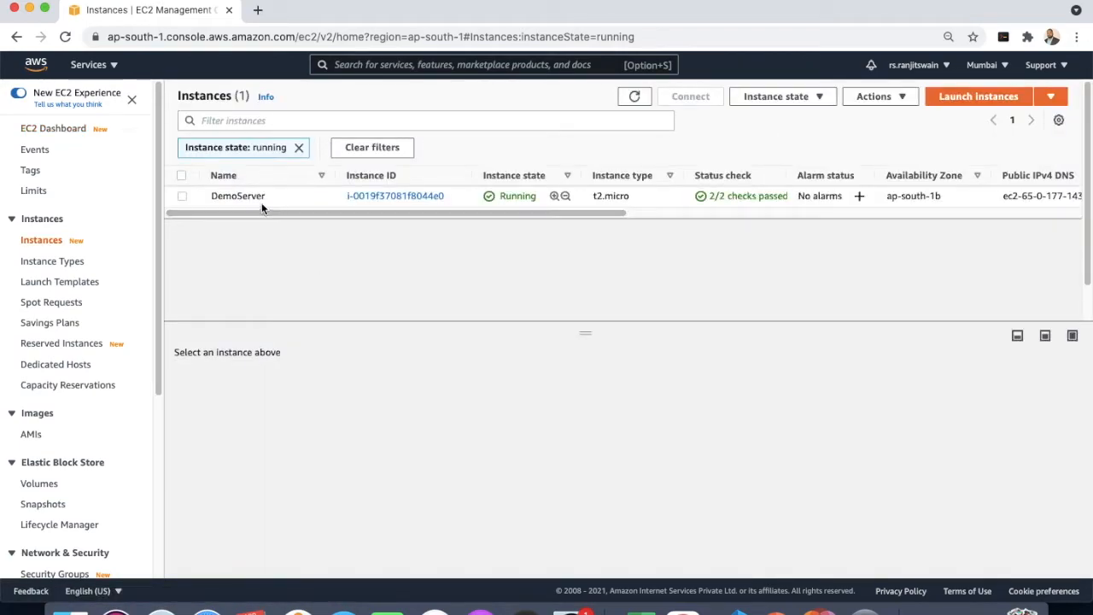
click(384, 198)
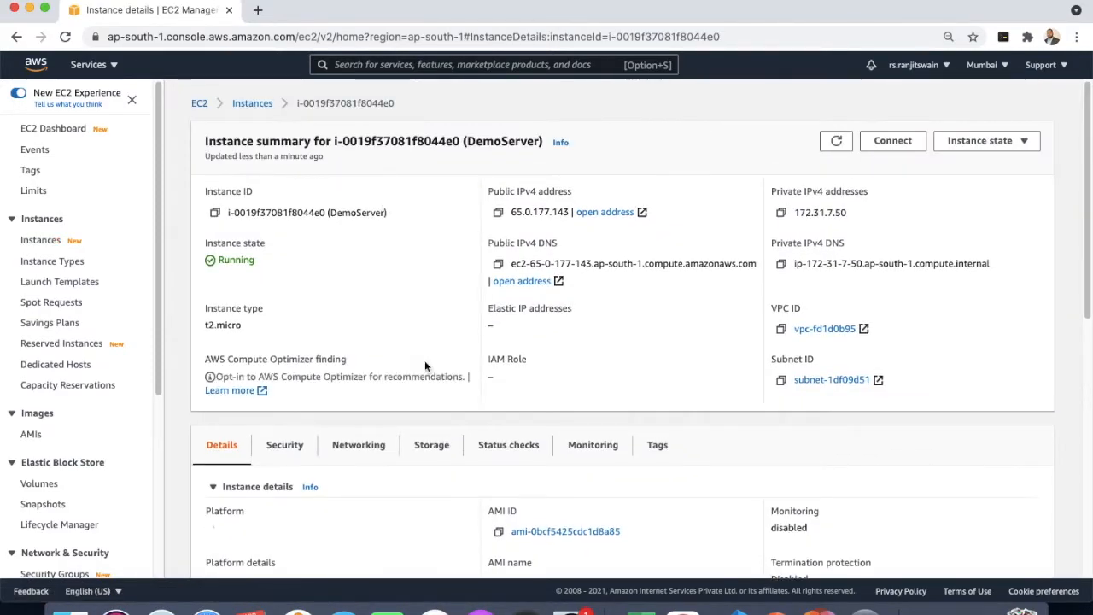
- Examine the DemoServer instance's security details, including its attached security group and its inbound and outbound rules
scroll(420, 359, down, 5)
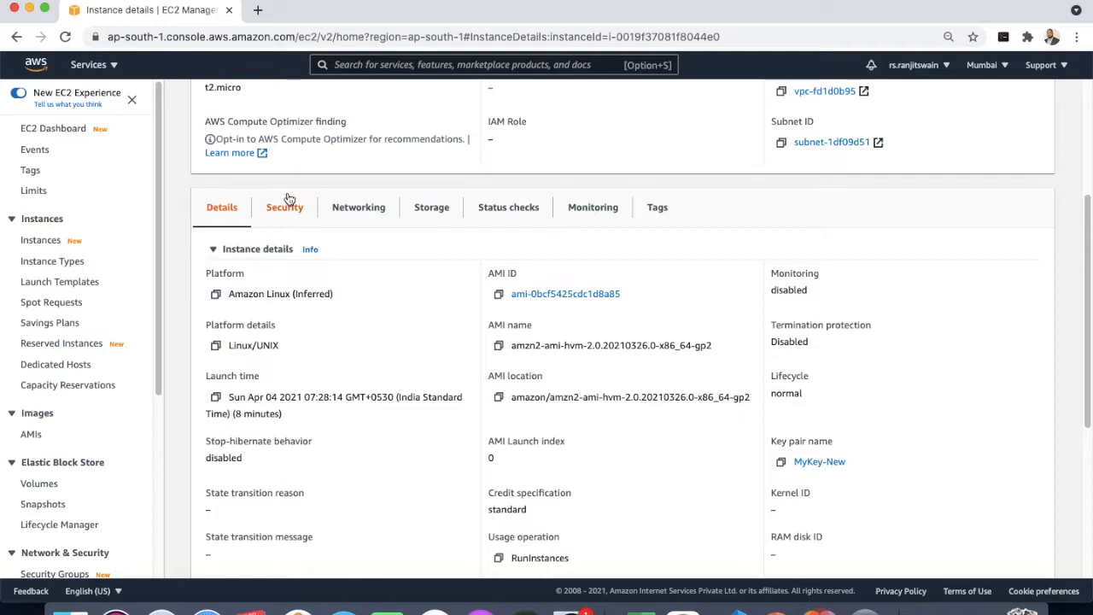
click(285, 208)
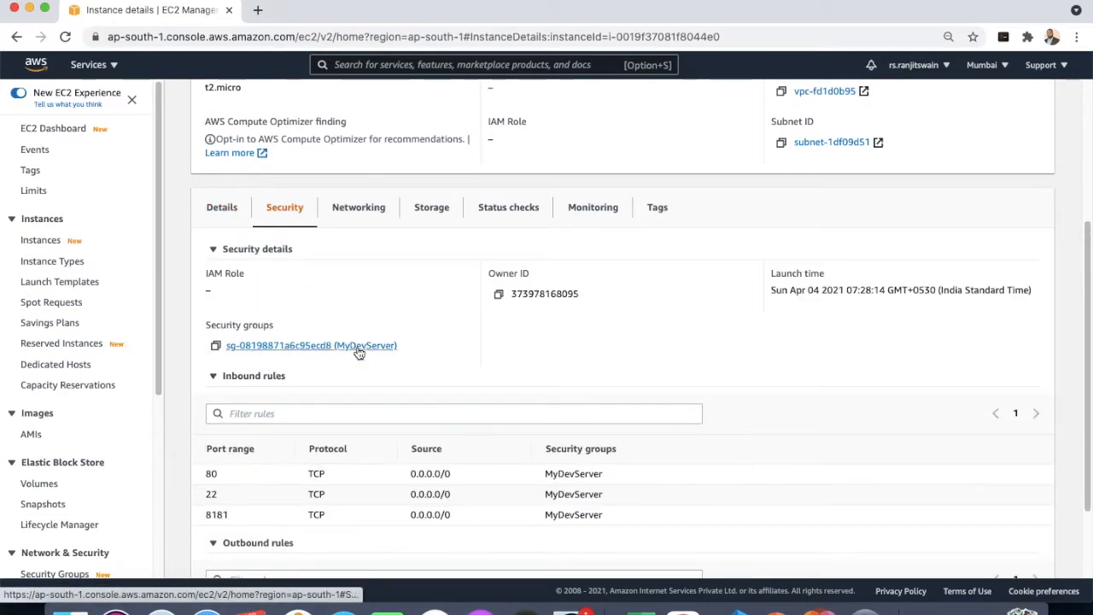
scroll(382, 354, up, 5)
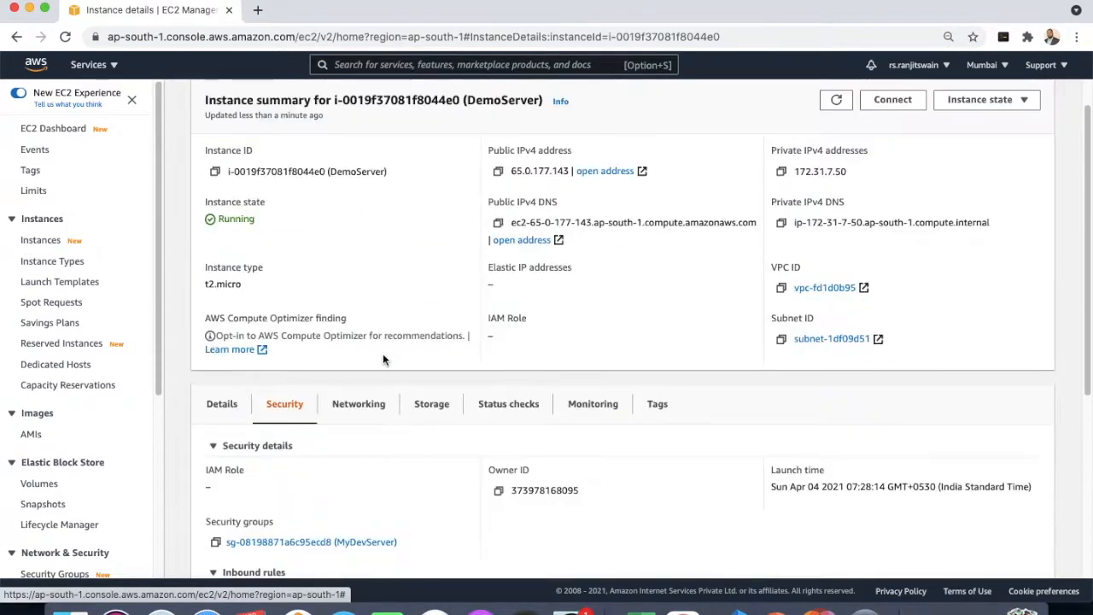
scroll(349, 287, down, 5)
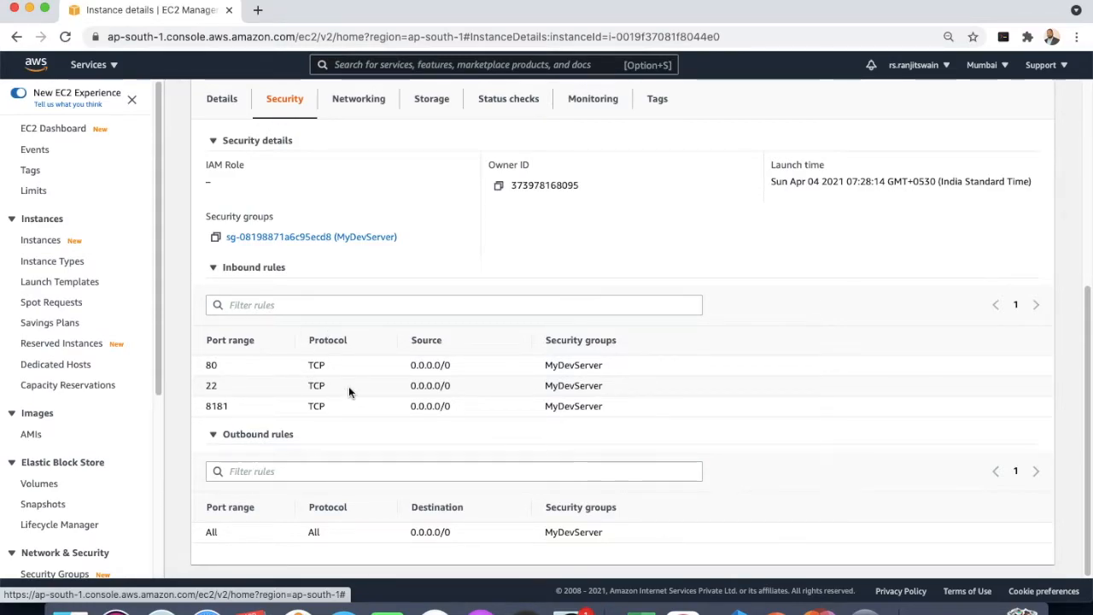
scroll(348, 390, up, 3)
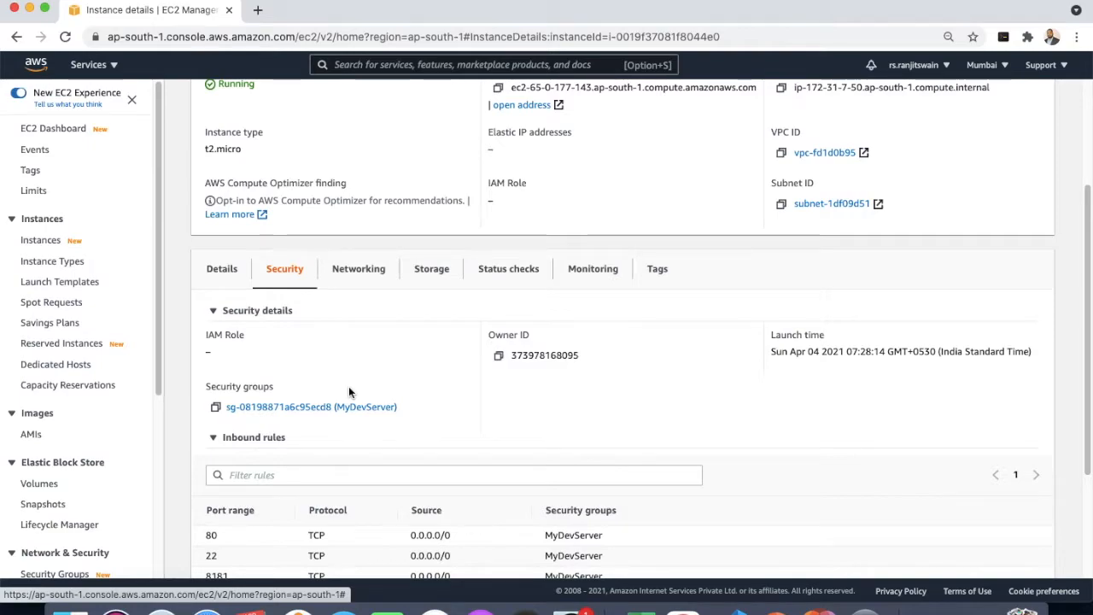
scroll(348, 392, up, 3)
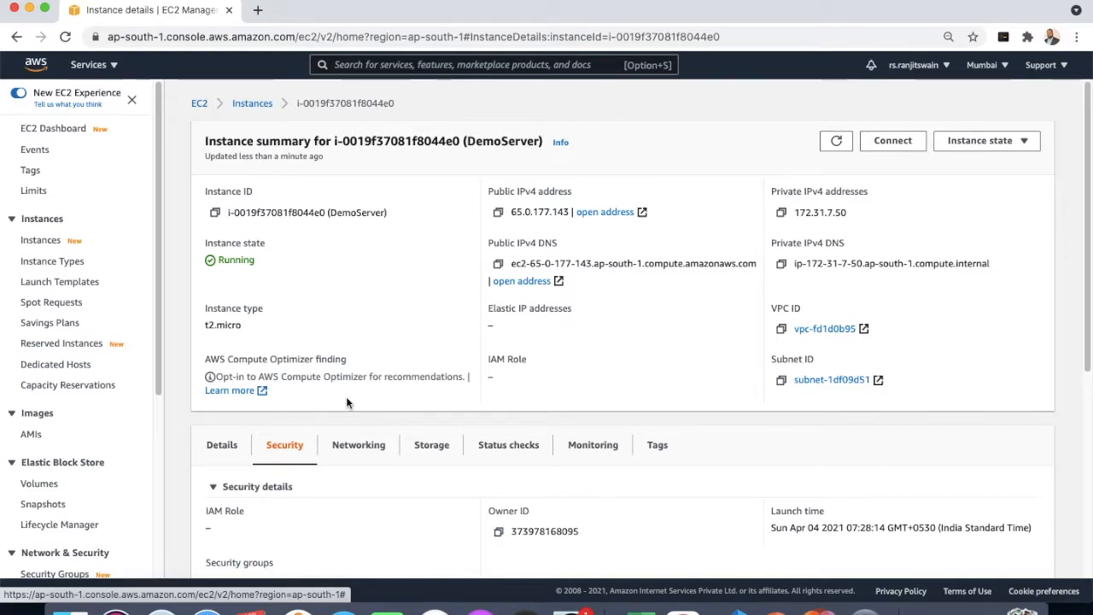
scroll(346, 397, down, 3)
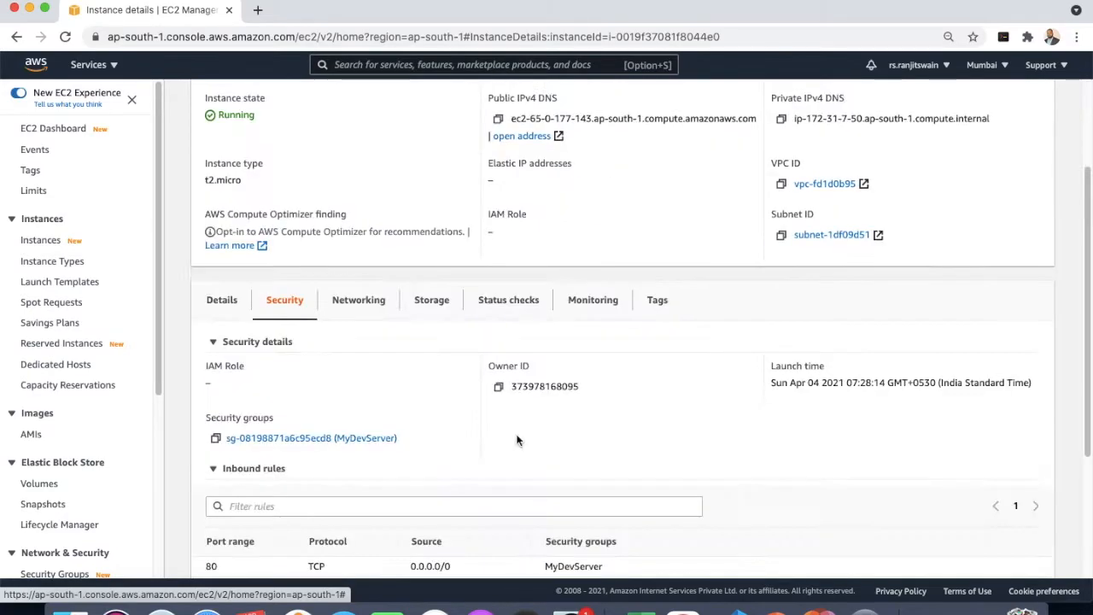
- Open the MyDevServer security group attached to the instance and review its outbound and inbound rules
click(339, 439)
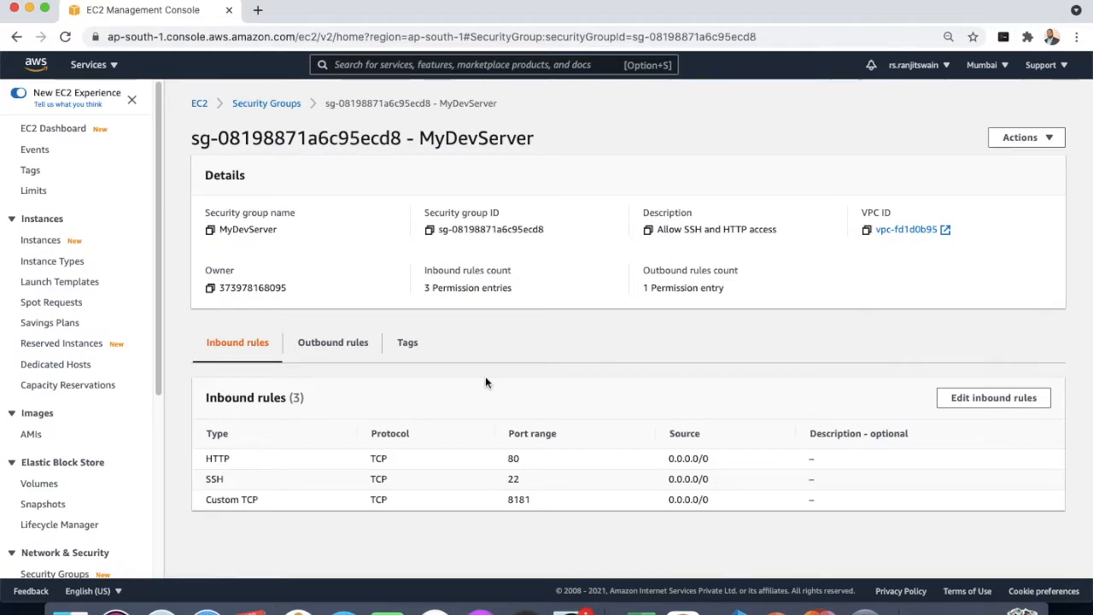
click(372, 352)
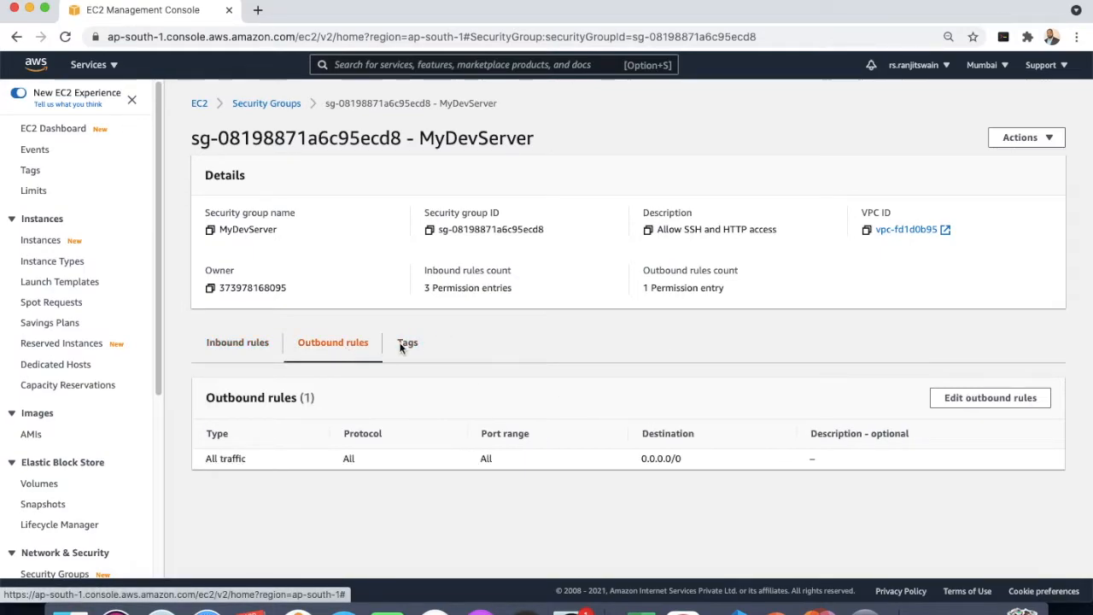
click(224, 346)
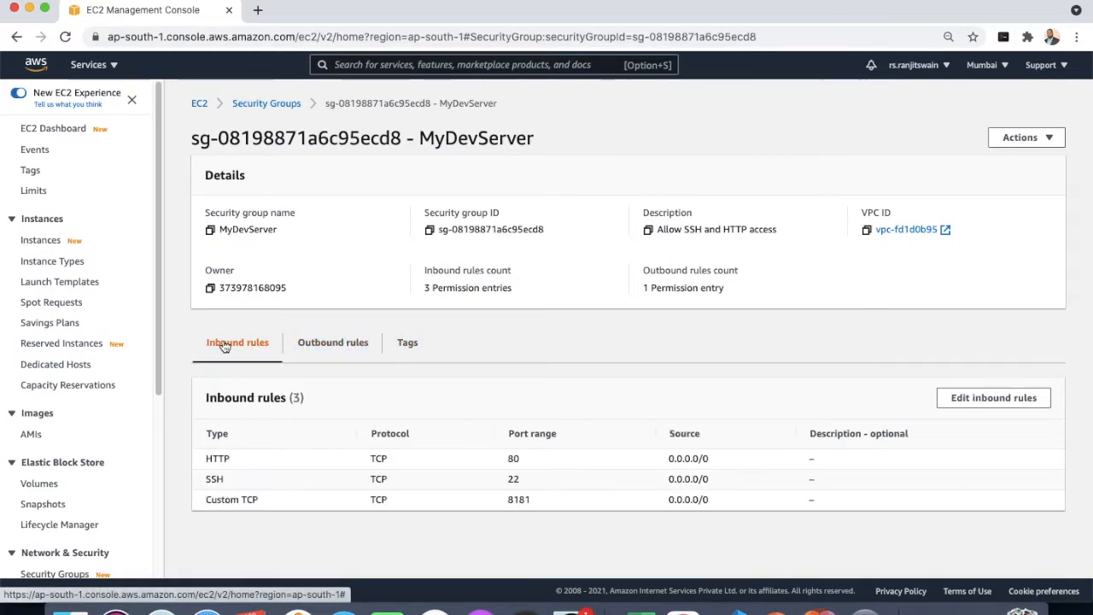
click(970, 399)
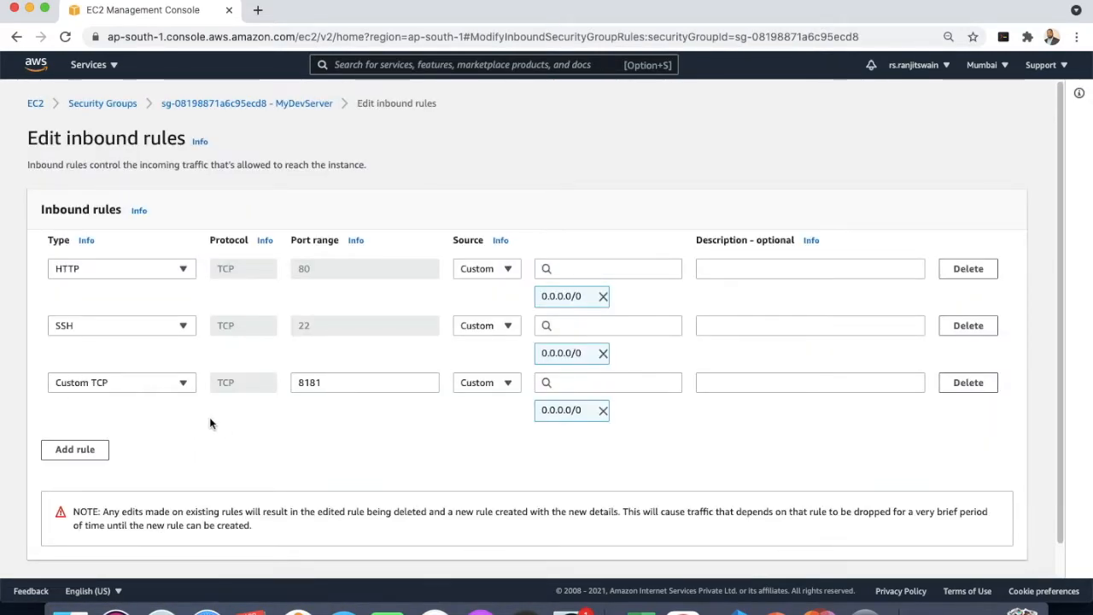
scroll(213, 422, down, 1)
scroll(217, 431, up, 1)
click(75, 438)
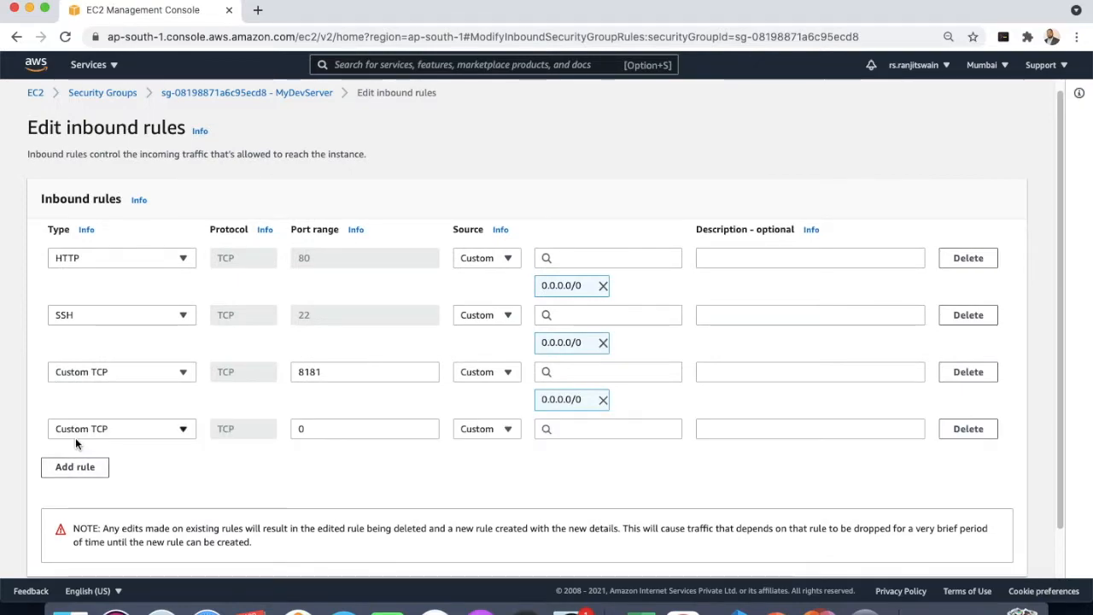
click(171, 431)
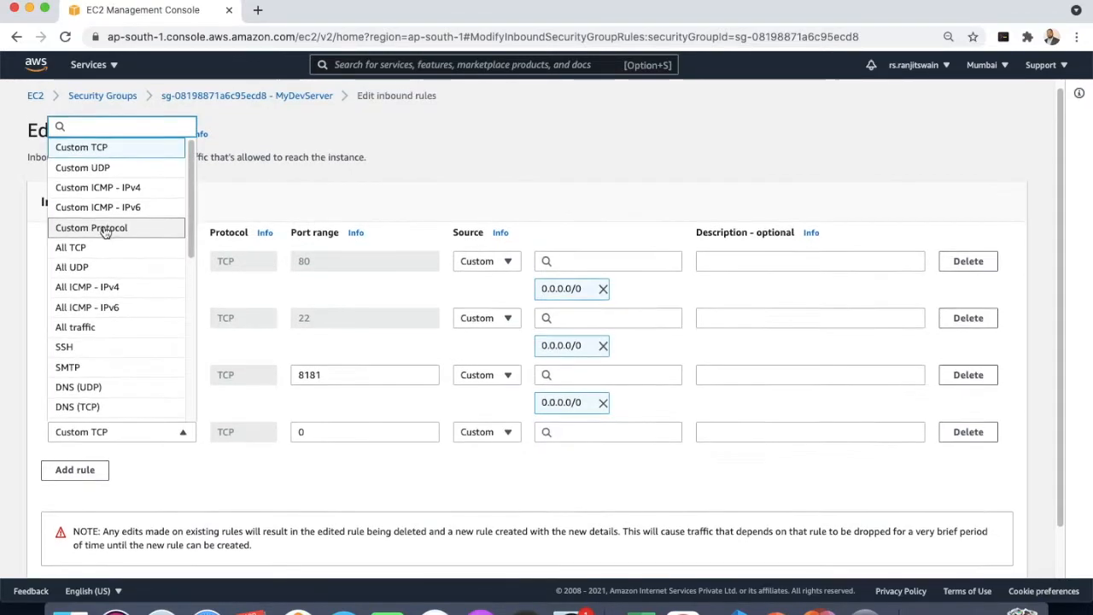
scroll(128, 298, down, 5)
scroll(128, 281, up, 5)
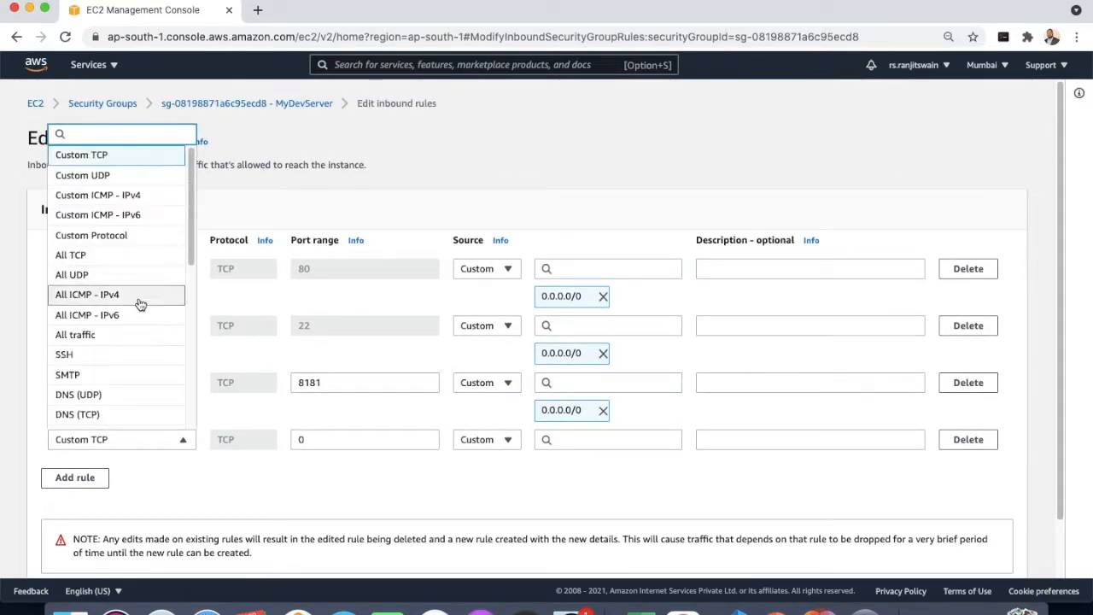
click(347, 476)
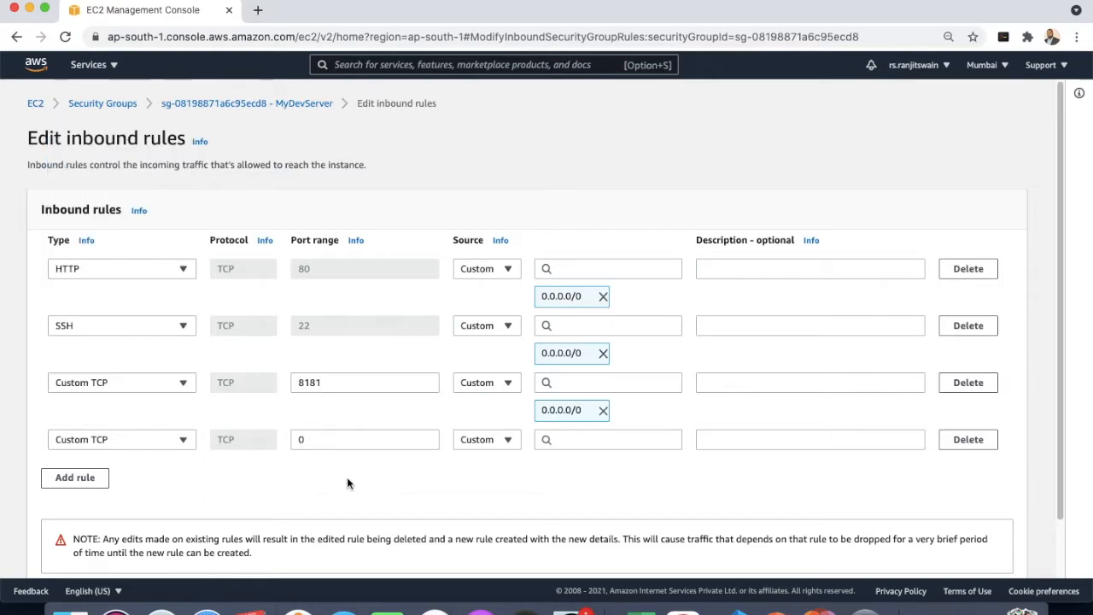
click(967, 440)
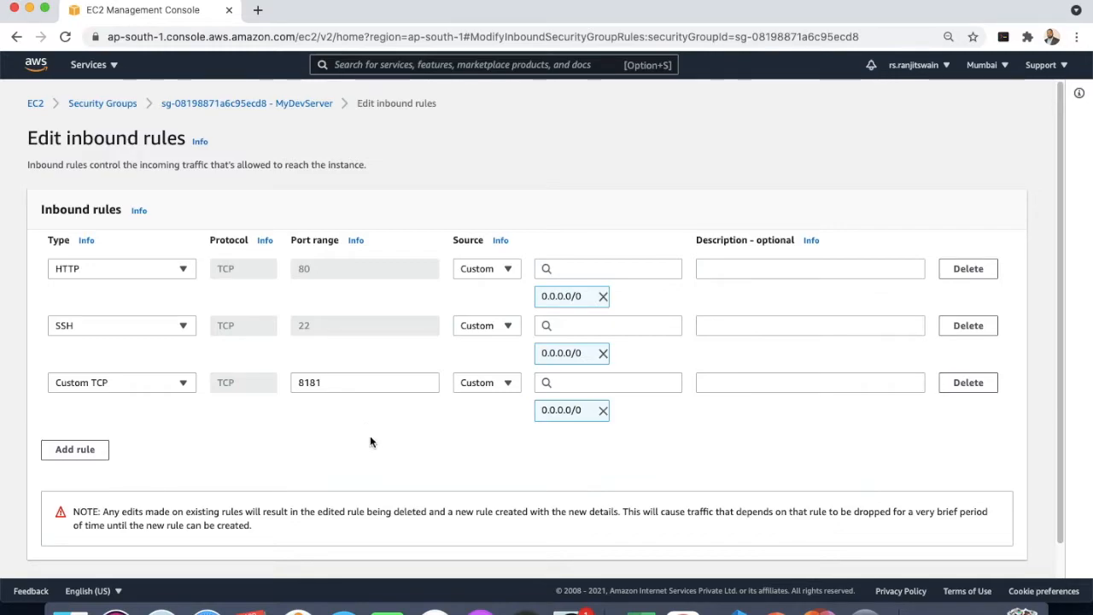
scroll(372, 443, down, 1)
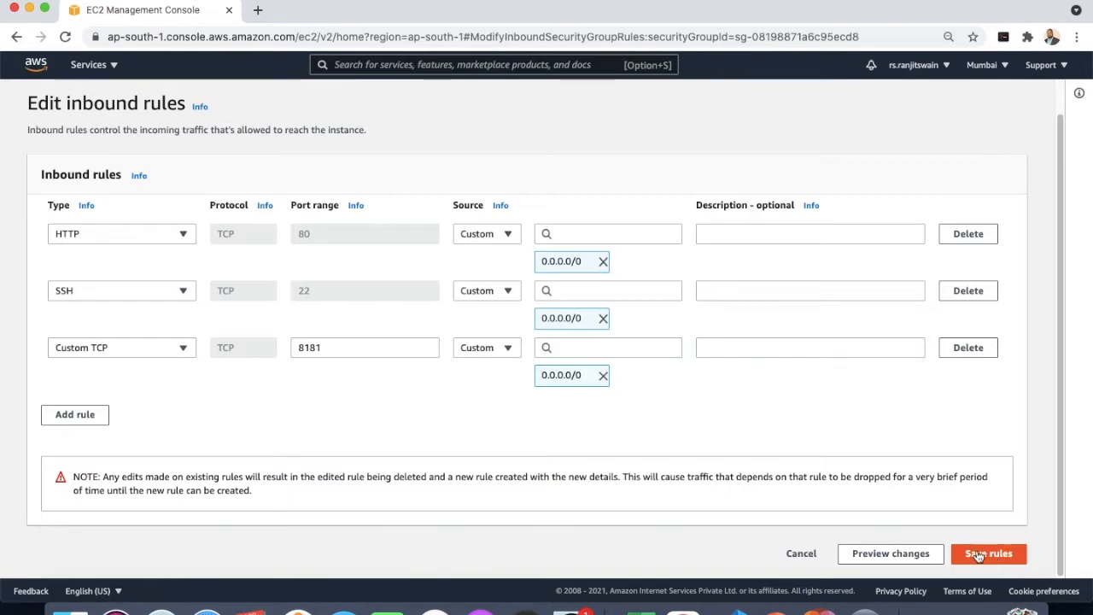
click(812, 553)
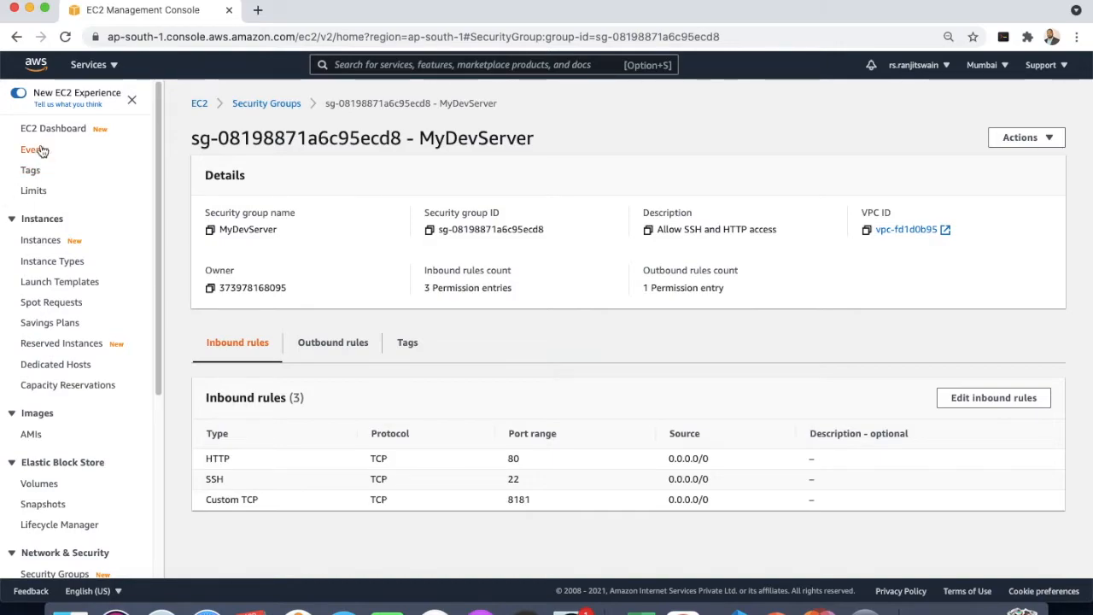
- Go to the list of security groups and start creating a new security group
scroll(53, 461, down, 4)
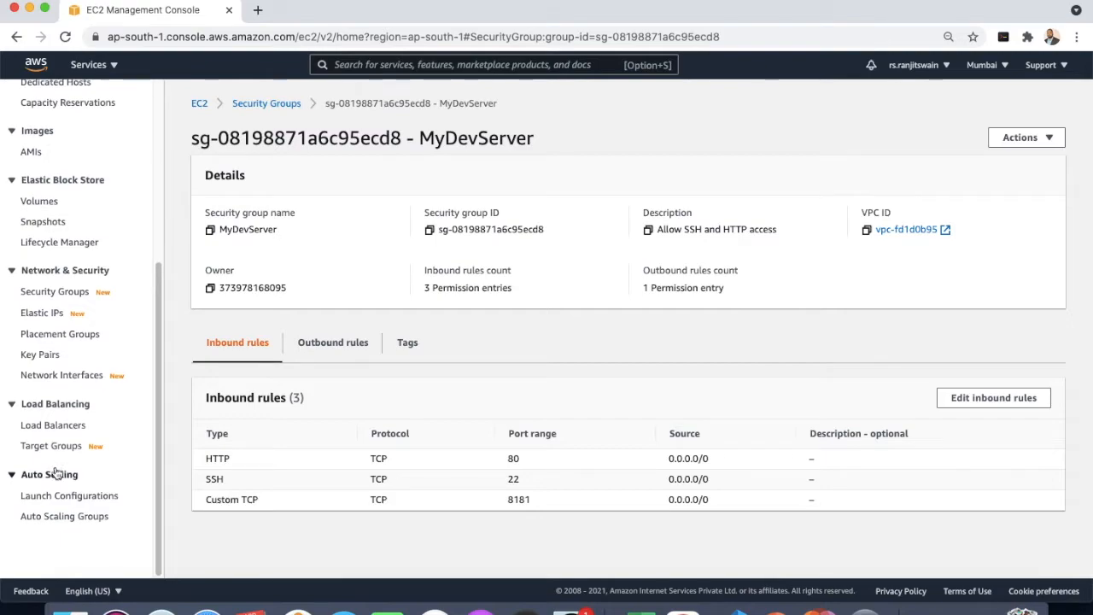
click(53, 293)
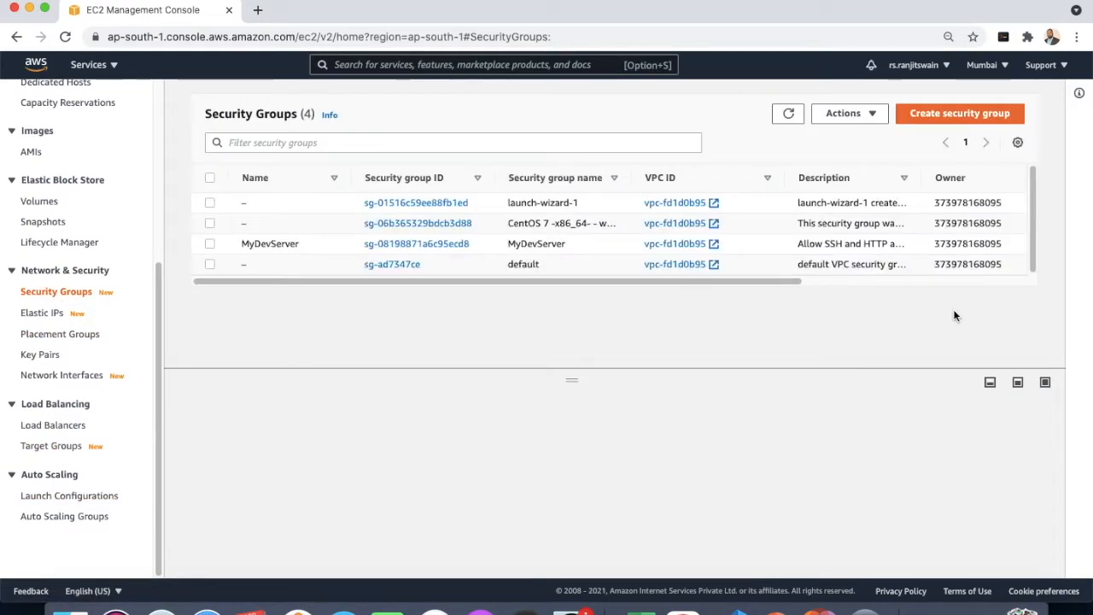
click(955, 114)
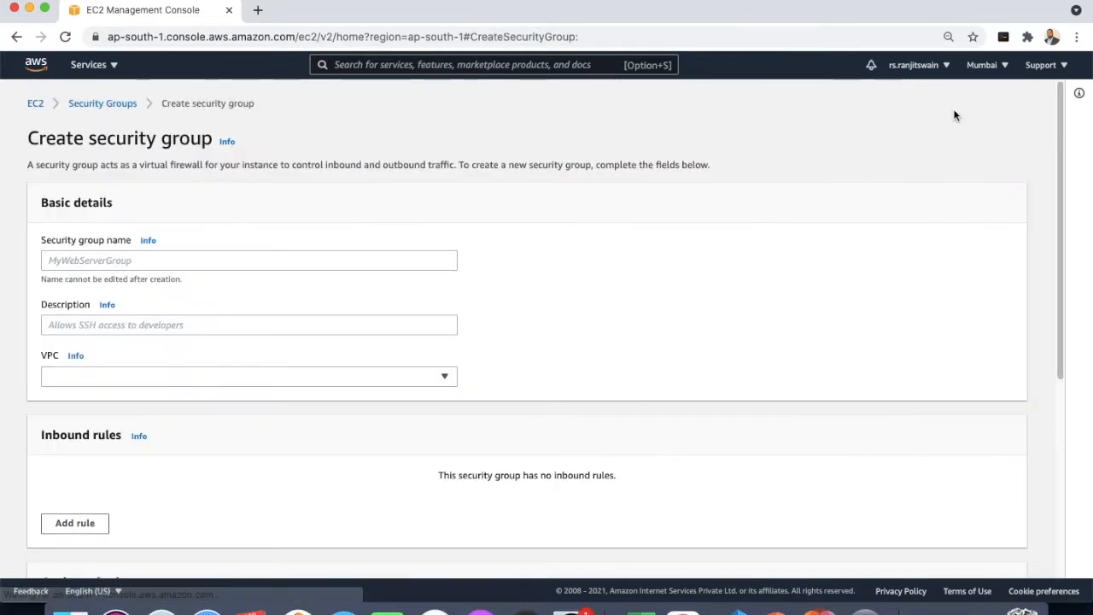
- Name the new security group MyDBServer and enter the description "Allow access to the DB server"
click(179, 259)
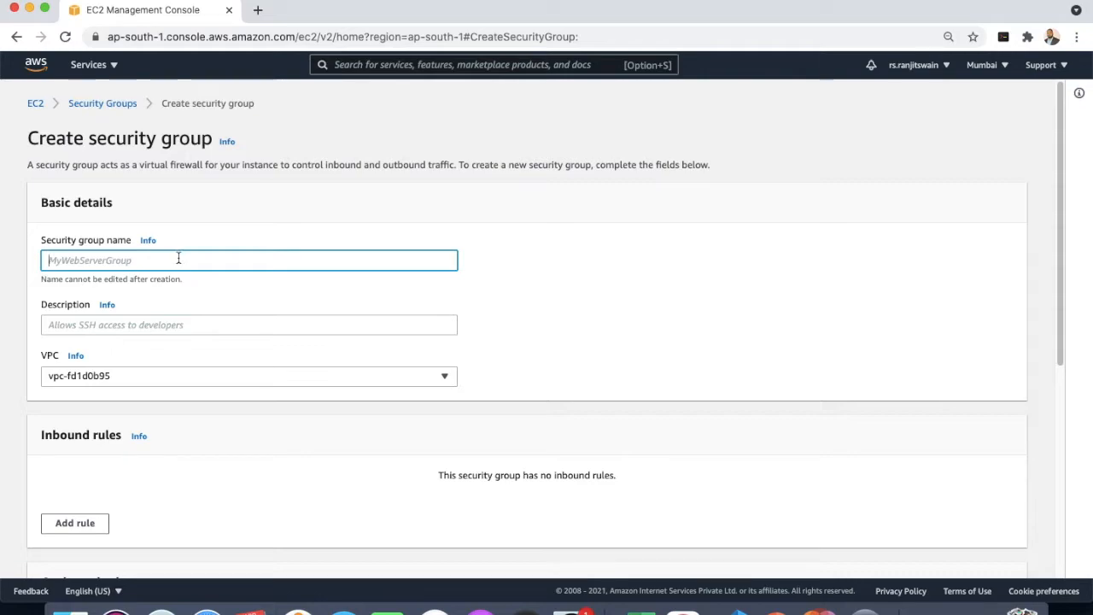
text(M)
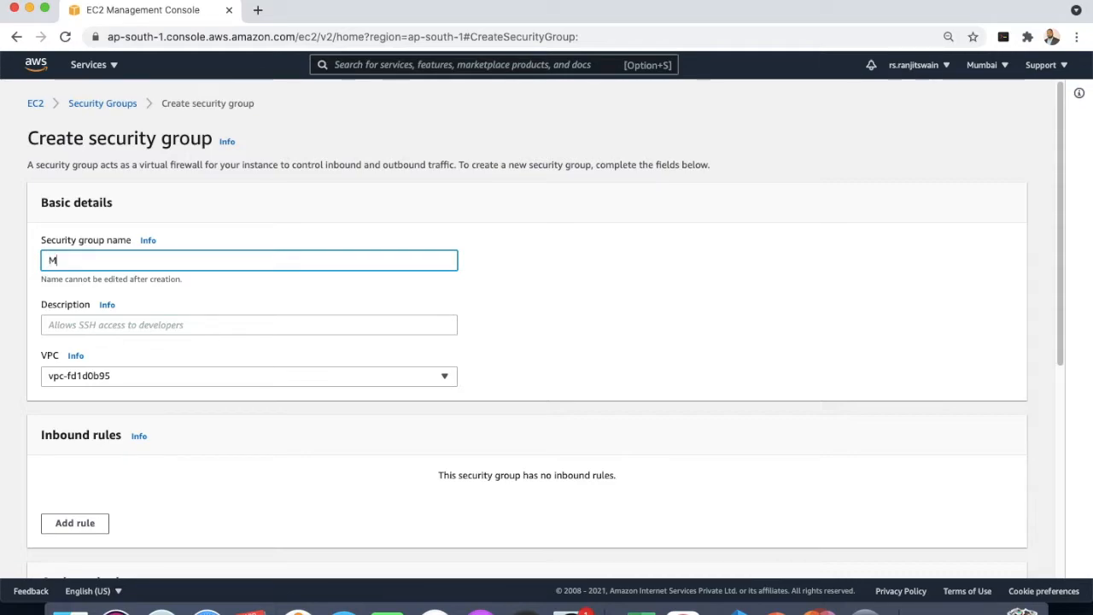
text(yDBServer)
click(109, 326)
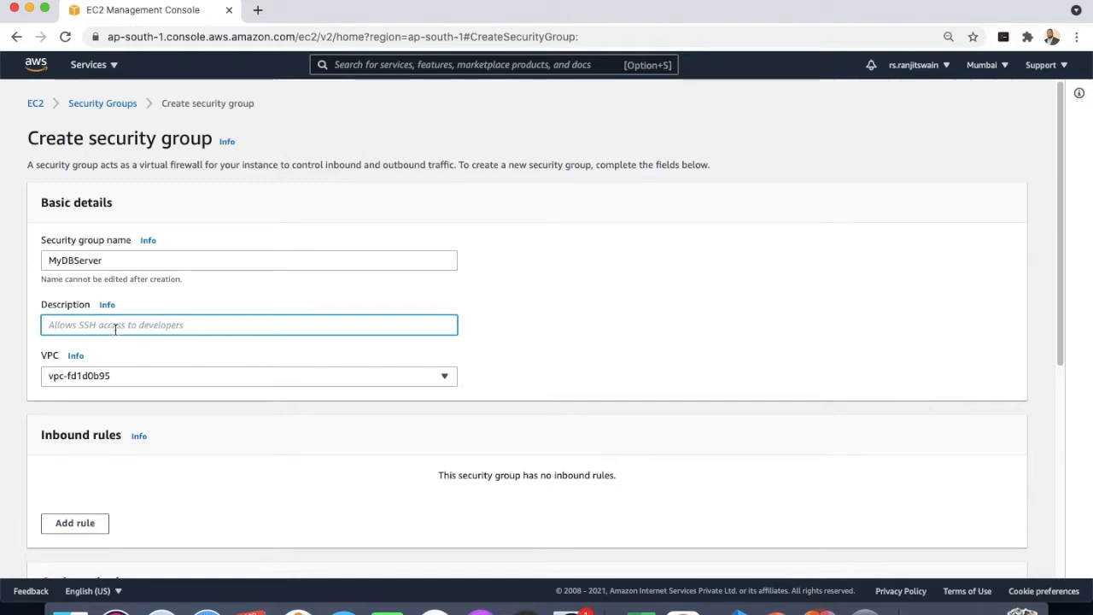
text(All)
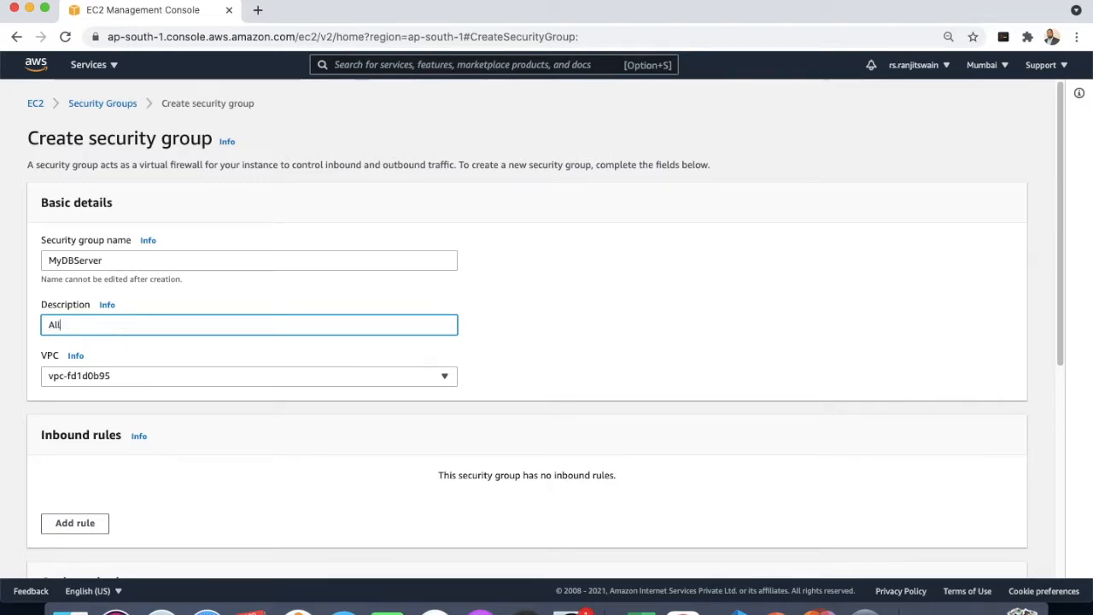
text(ow acce)
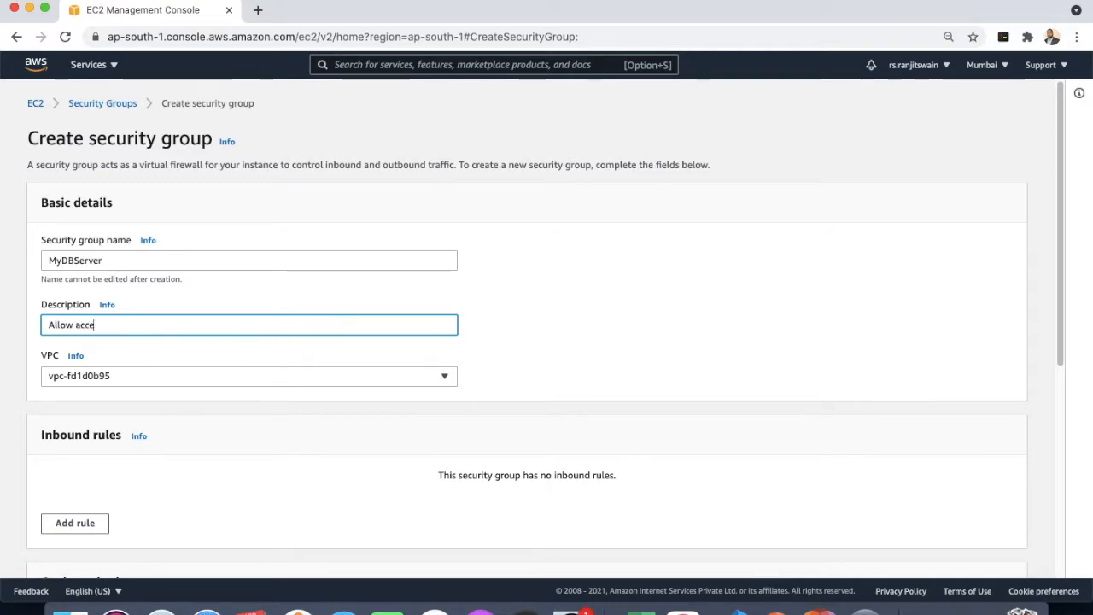
text(ss to )
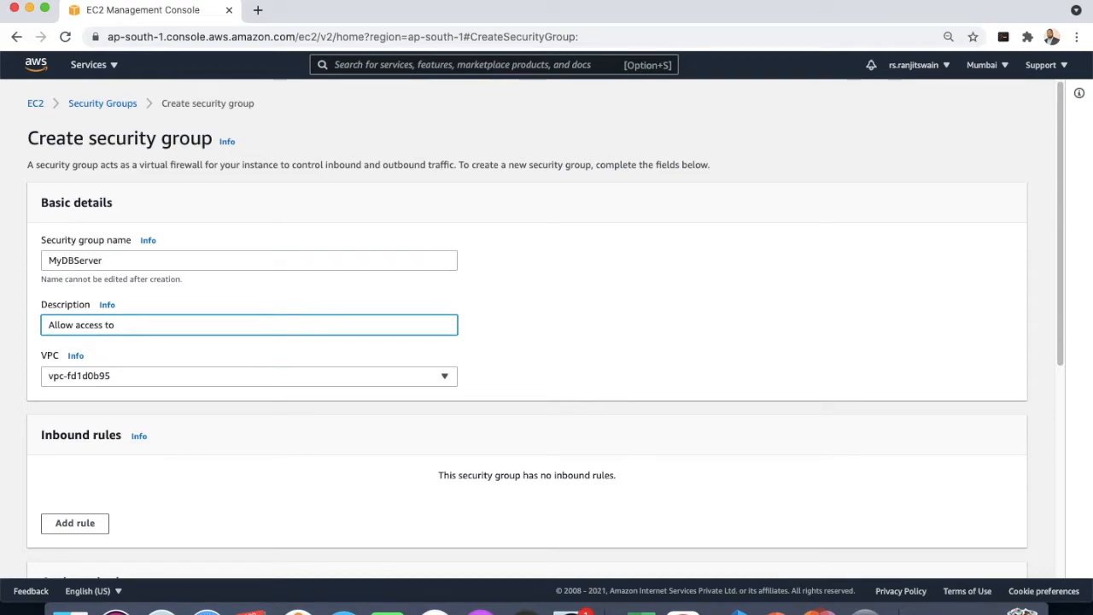
text(the DB )
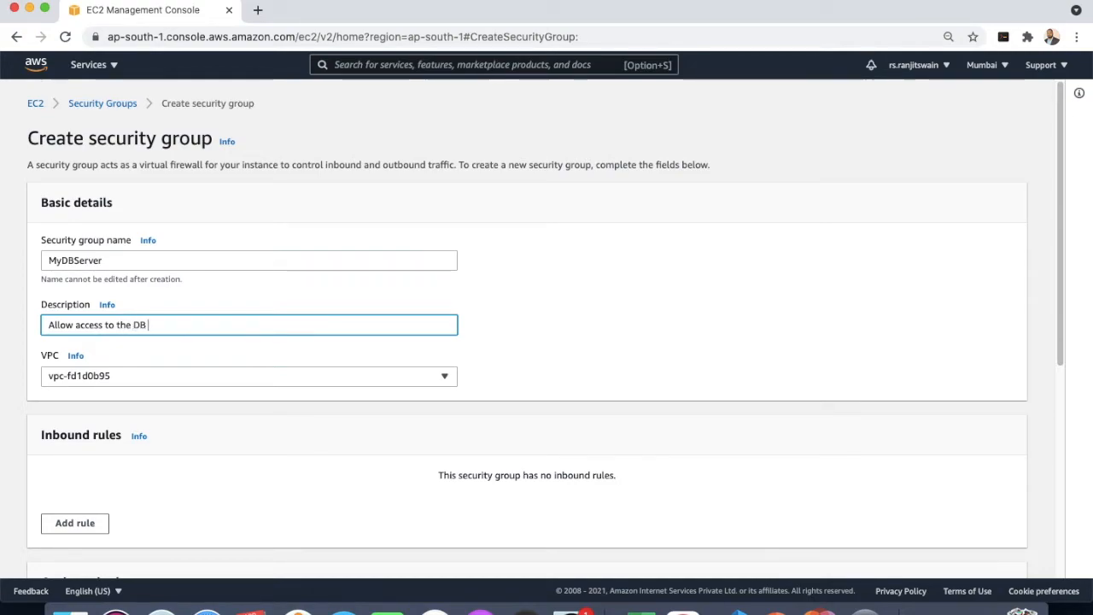
text(server)
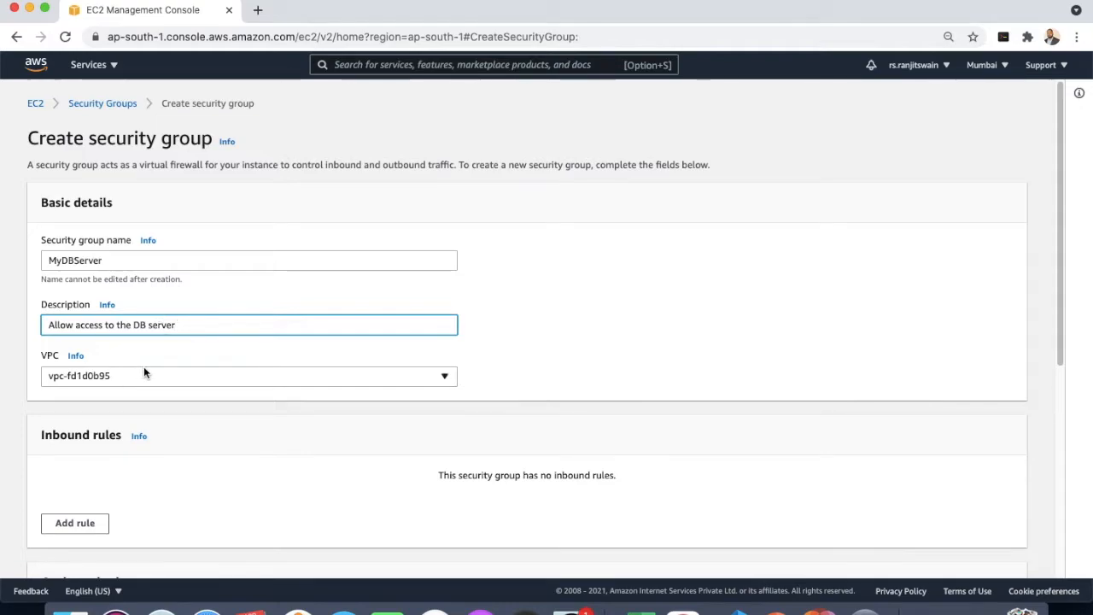
scroll(181, 451, down, 4)
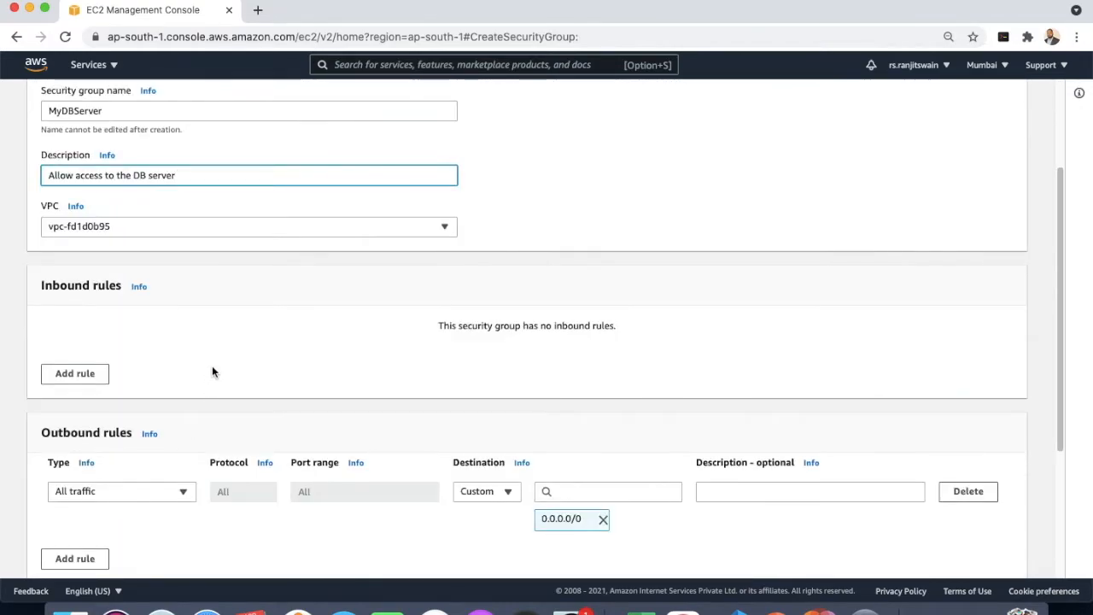
scroll(213, 372, down, 1)
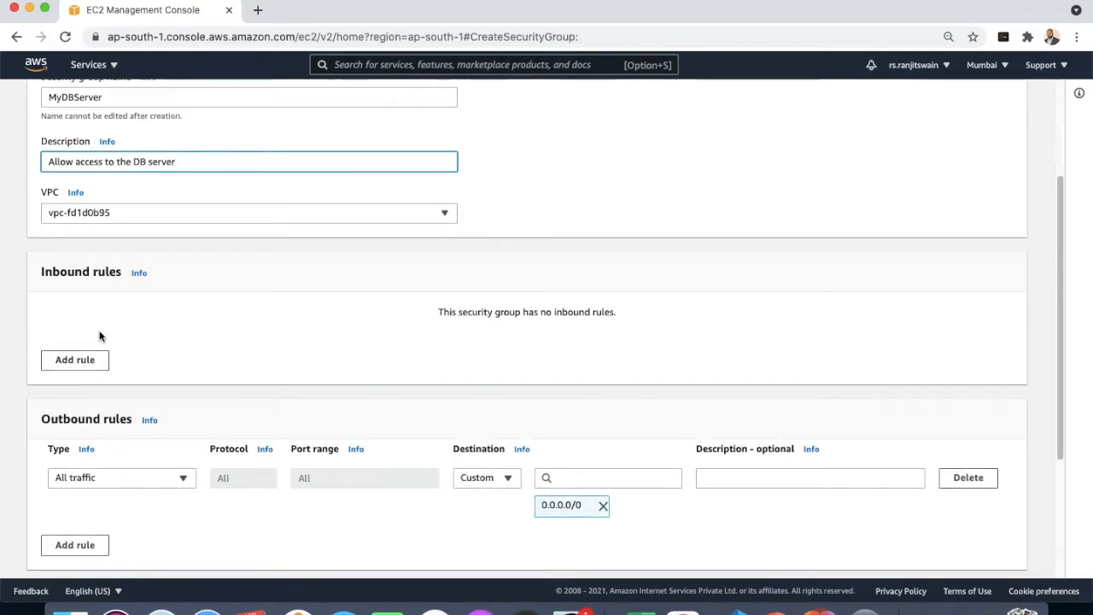
- Add an inbound rule of type MYSQL/Aurora to the new security group
click(77, 359)
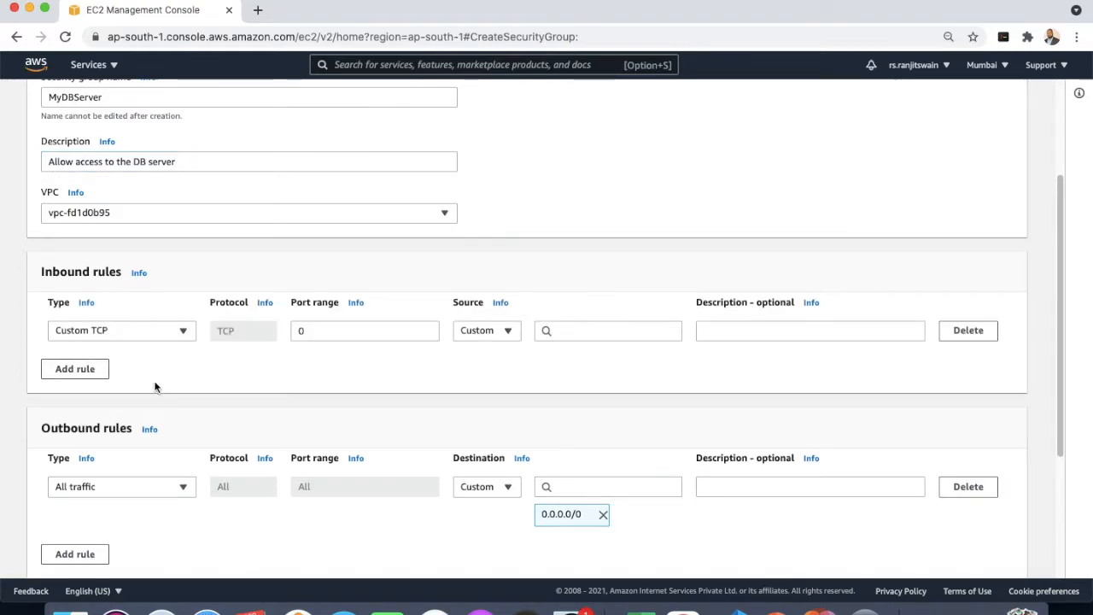
click(183, 331)
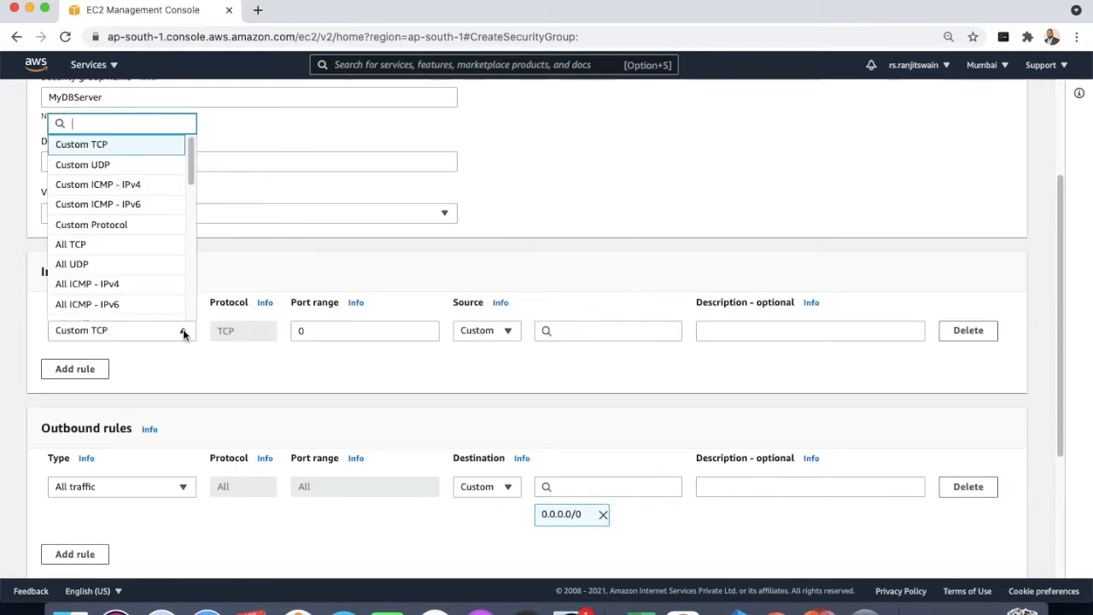
scroll(163, 259, down, 5)
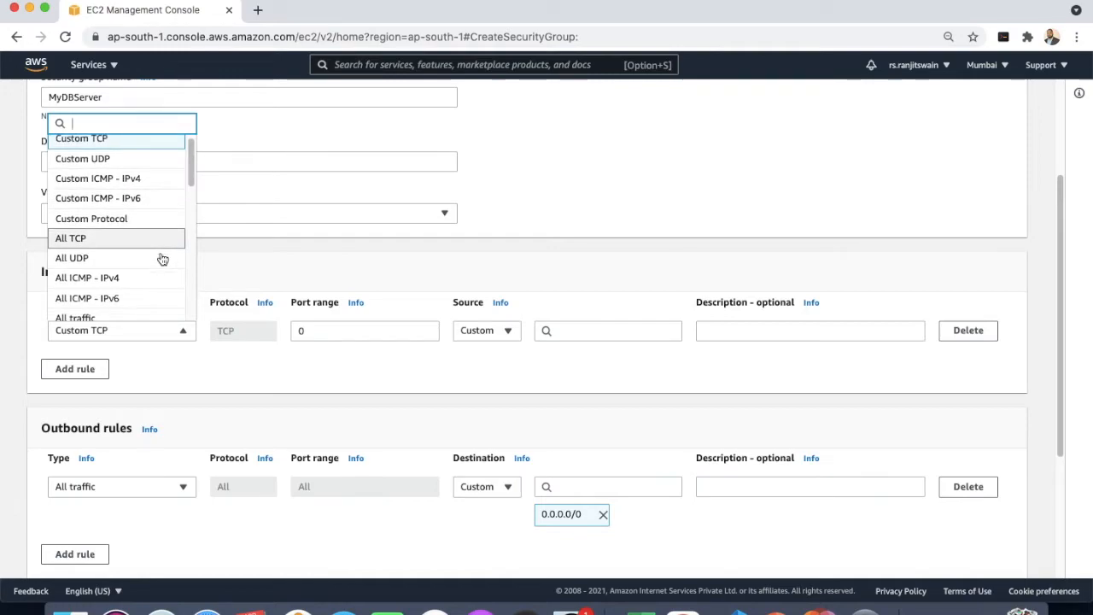
scroll(162, 258, down, 3)
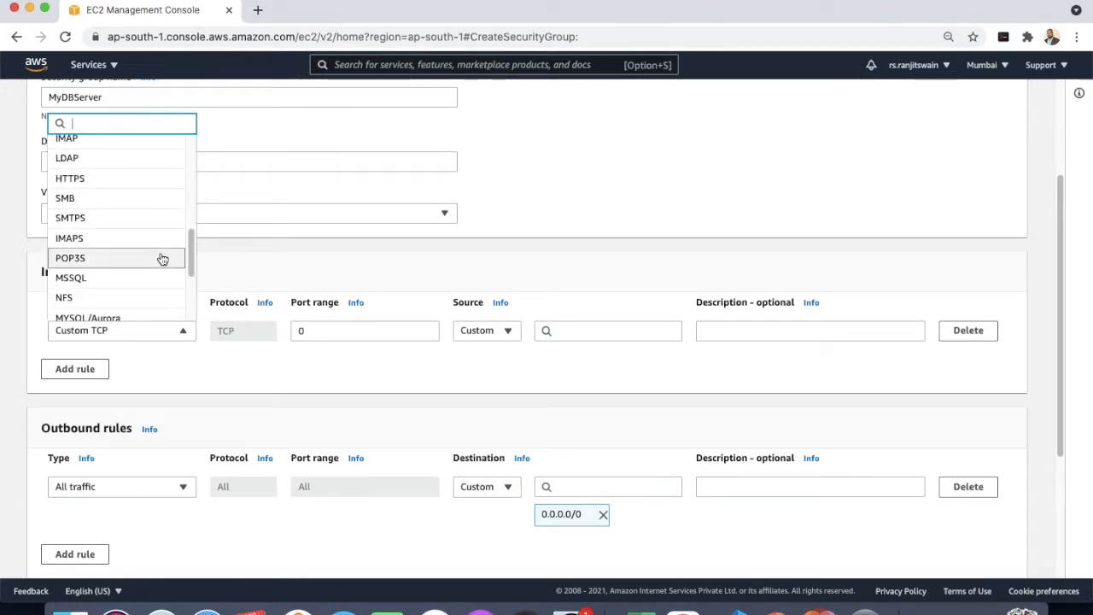
scroll(168, 294, down, 3)
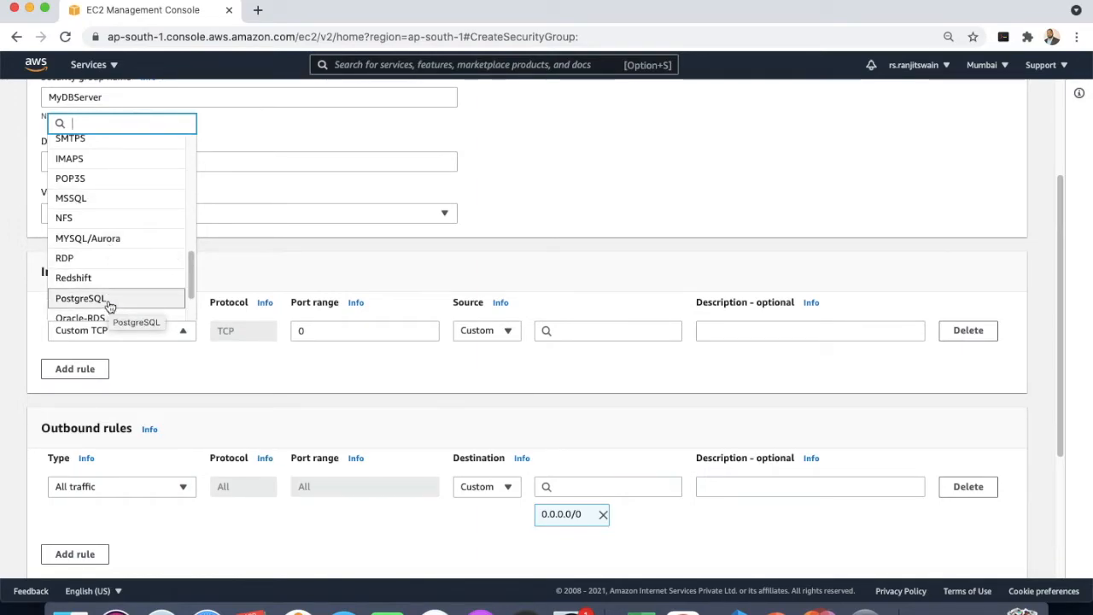
scroll(107, 305, down, 1)
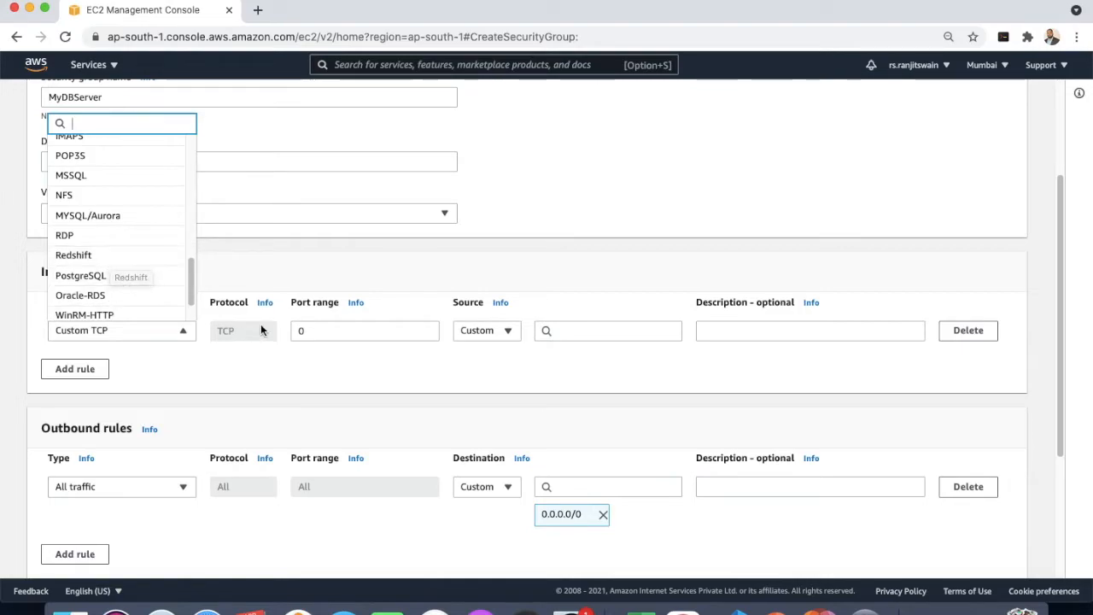
click(99, 218)
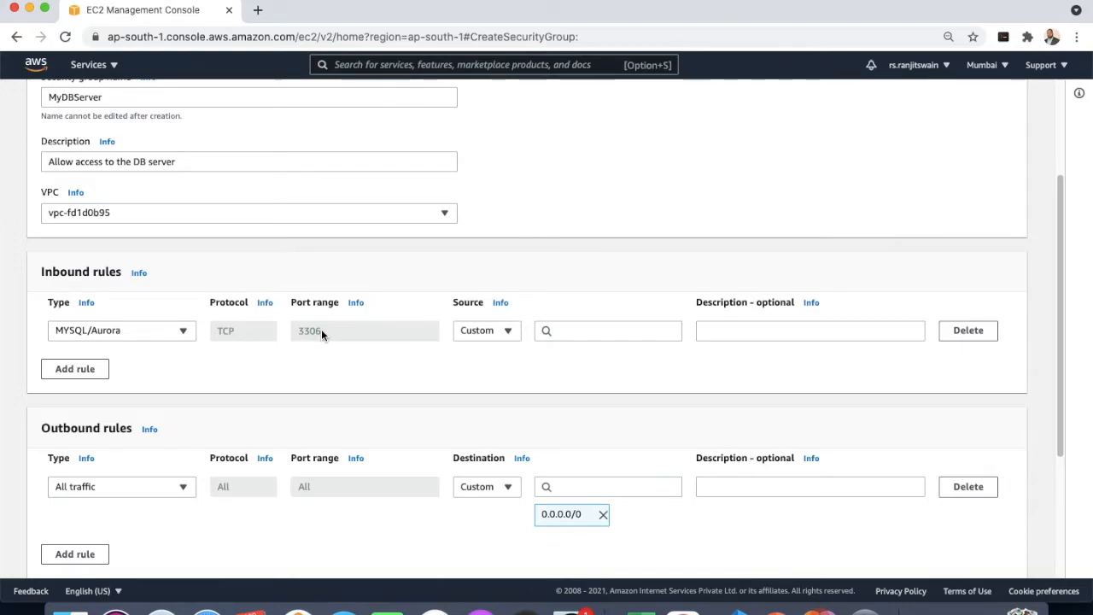
- Try Anywhere and My IP as the source of the MYSQL/Aurora inbound rule
click(507, 333)
click(507, 333)
click(588, 331)
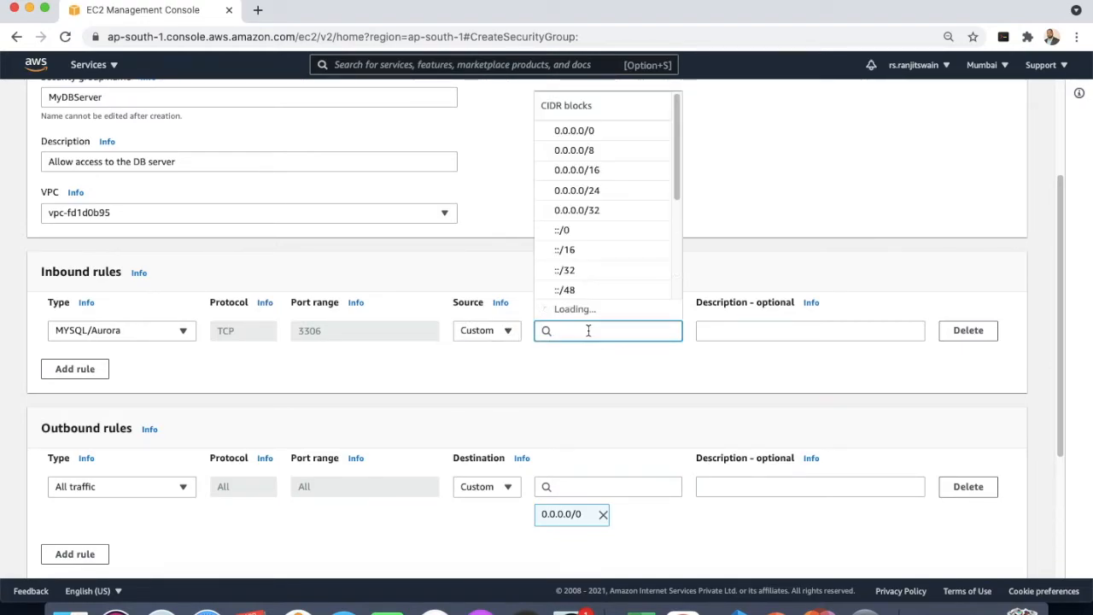
click(586, 384)
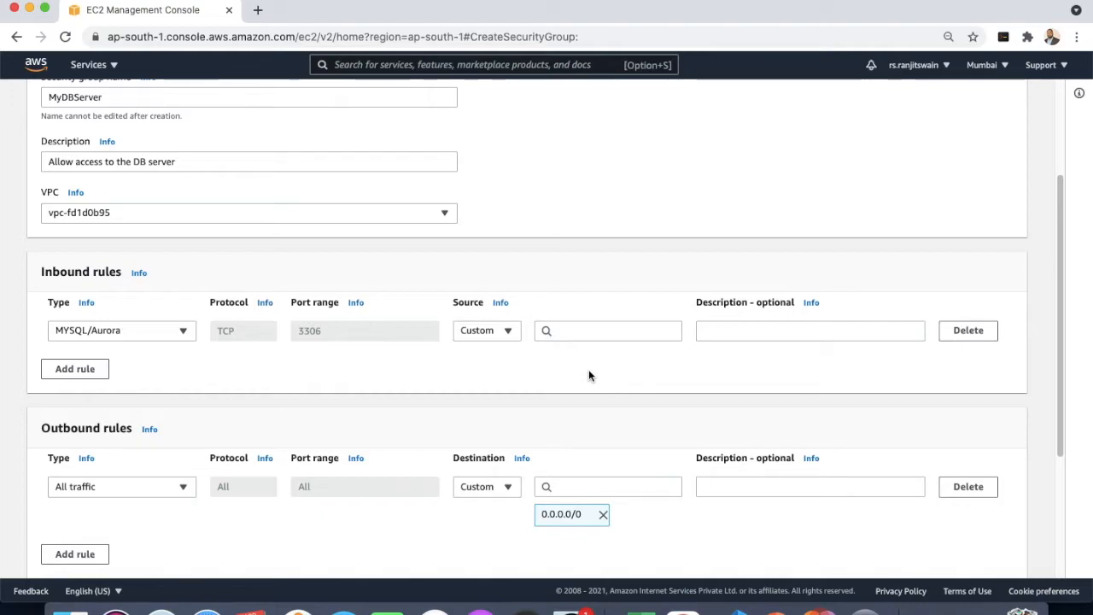
click(509, 333)
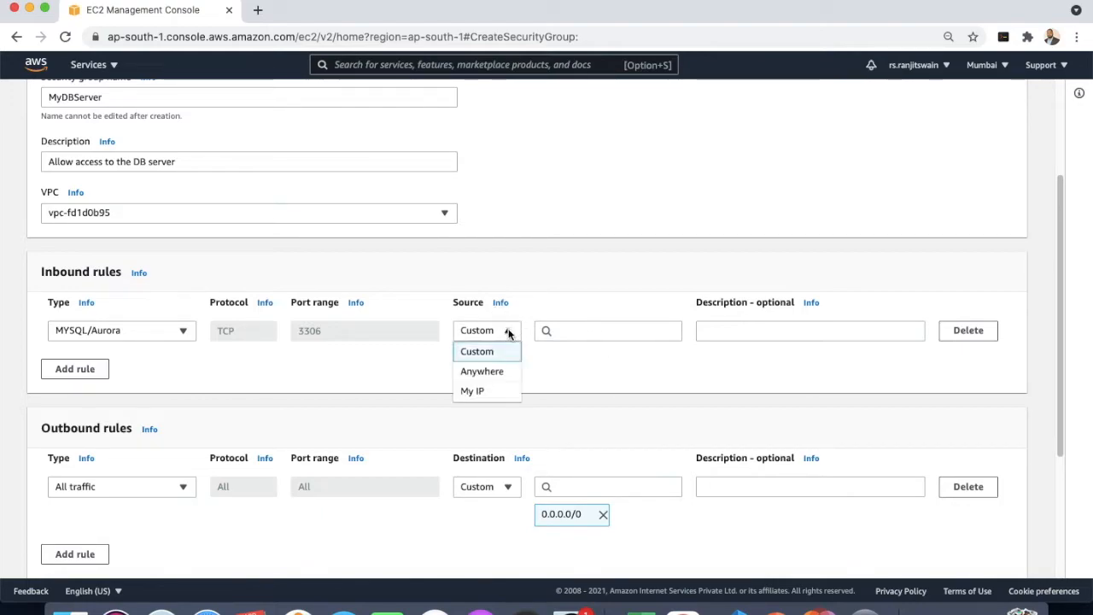
click(492, 373)
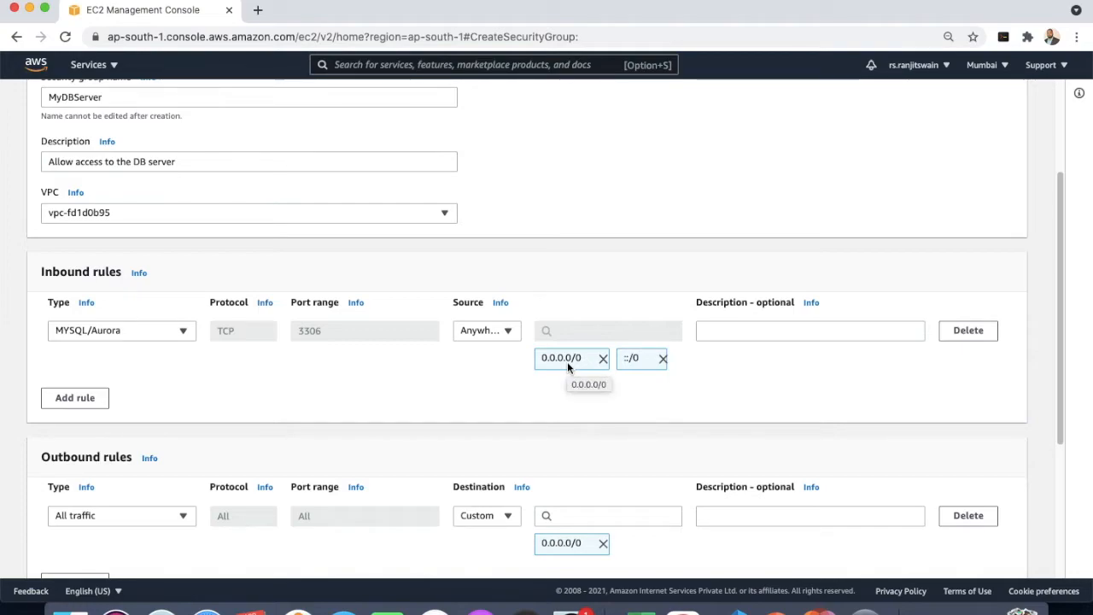
click(510, 332)
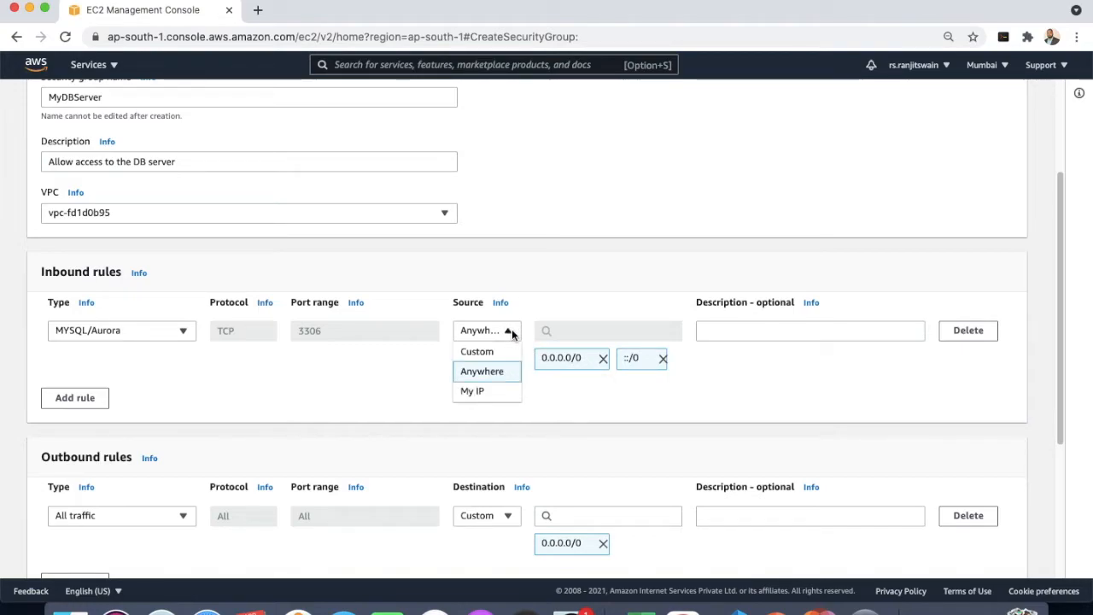
click(491, 399)
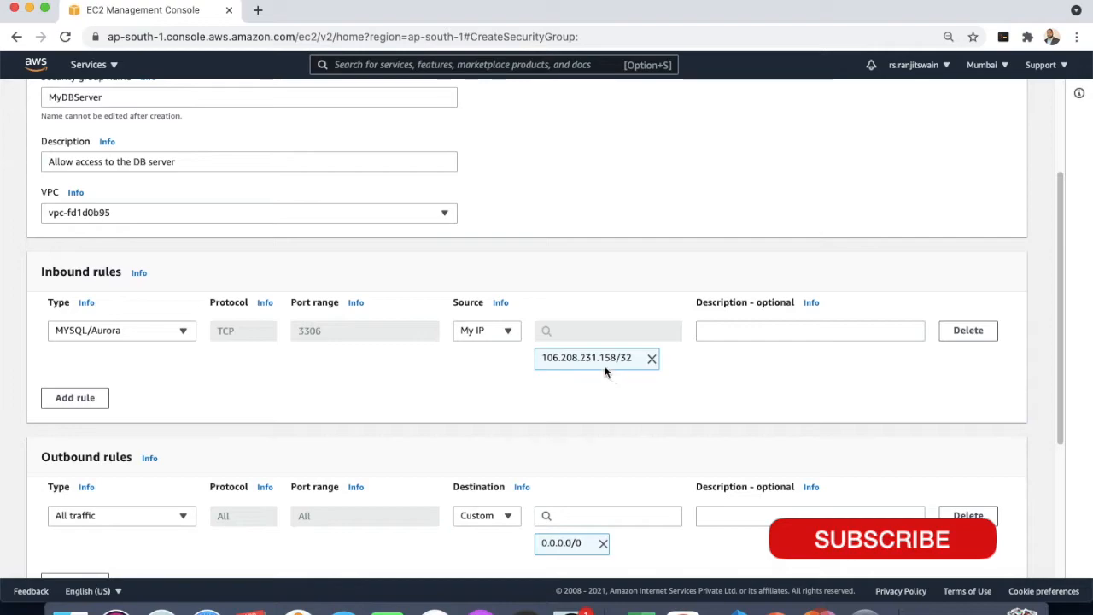
- Set the MYSQL/Aurora inbound rule's source to Custom with the CIDR block 12.34.45.12/32
click(508, 332)
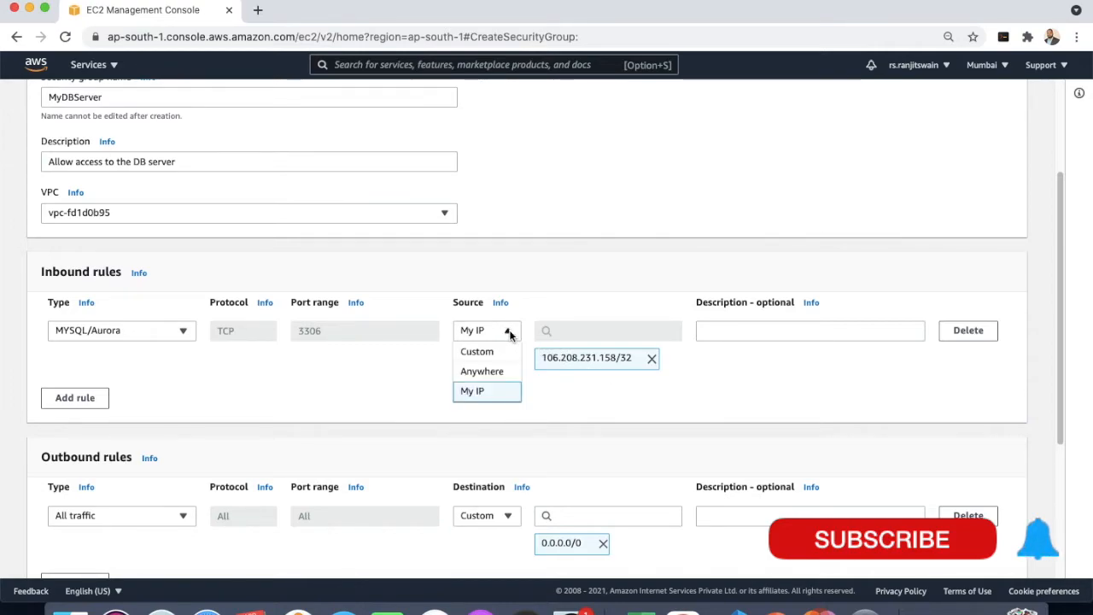
click(493, 351)
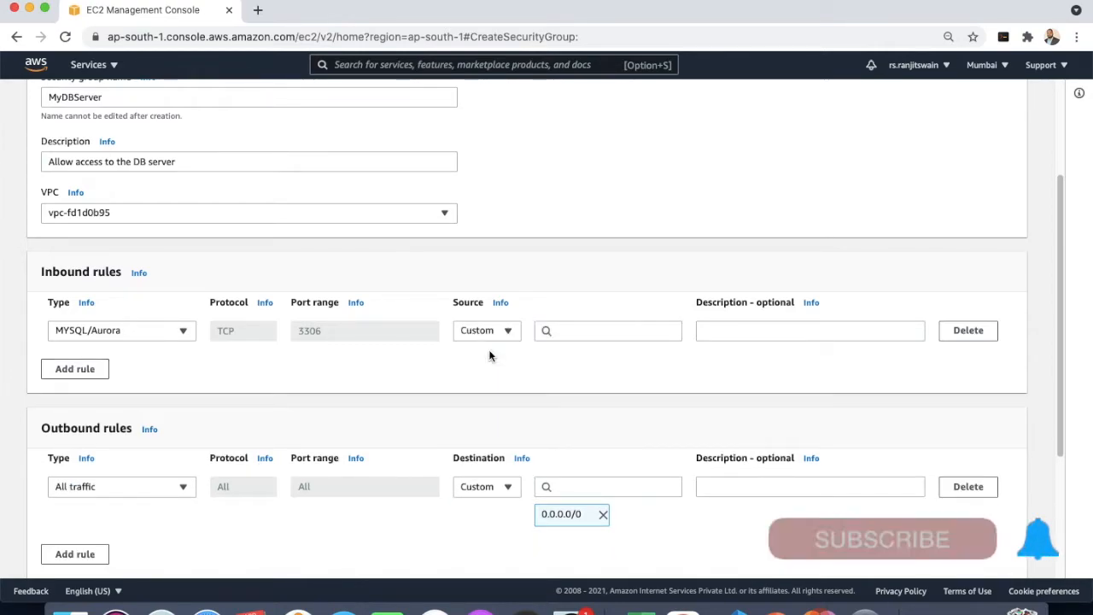
click(563, 333)
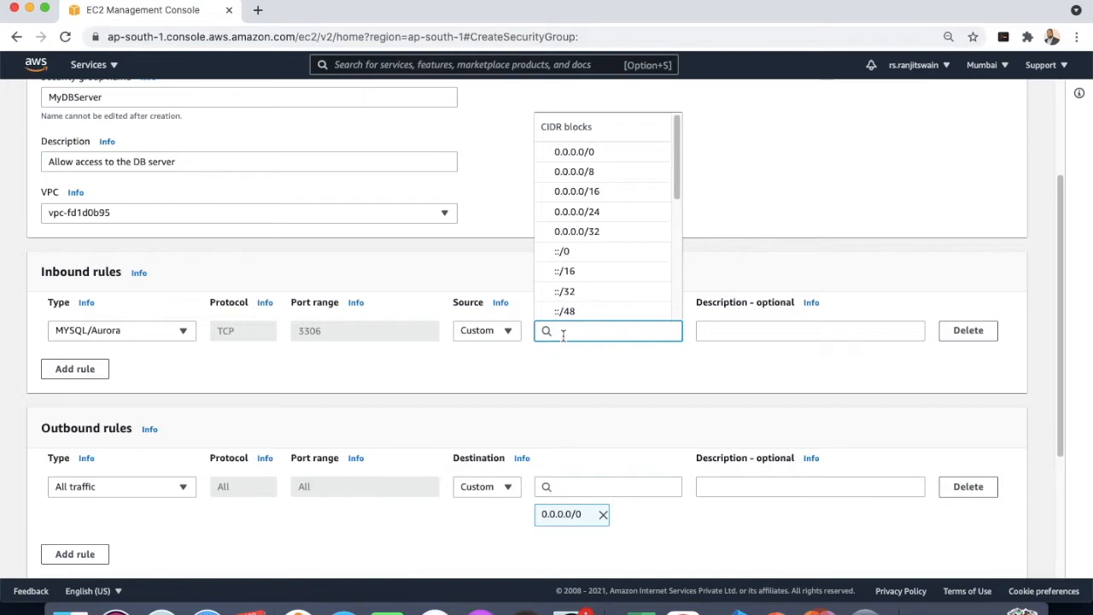
text(12.34)
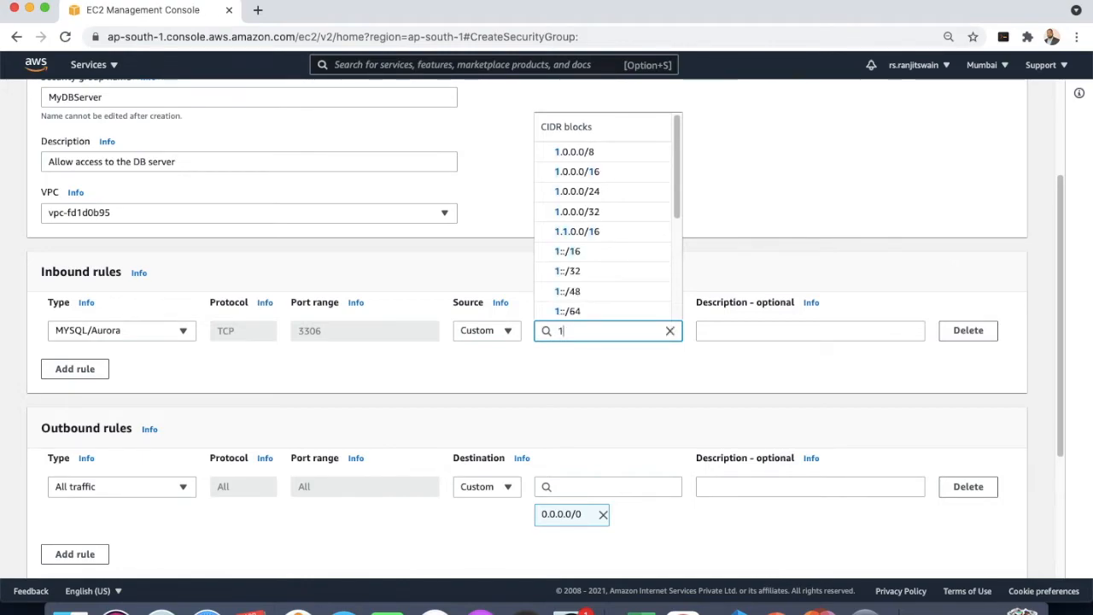
text(.)
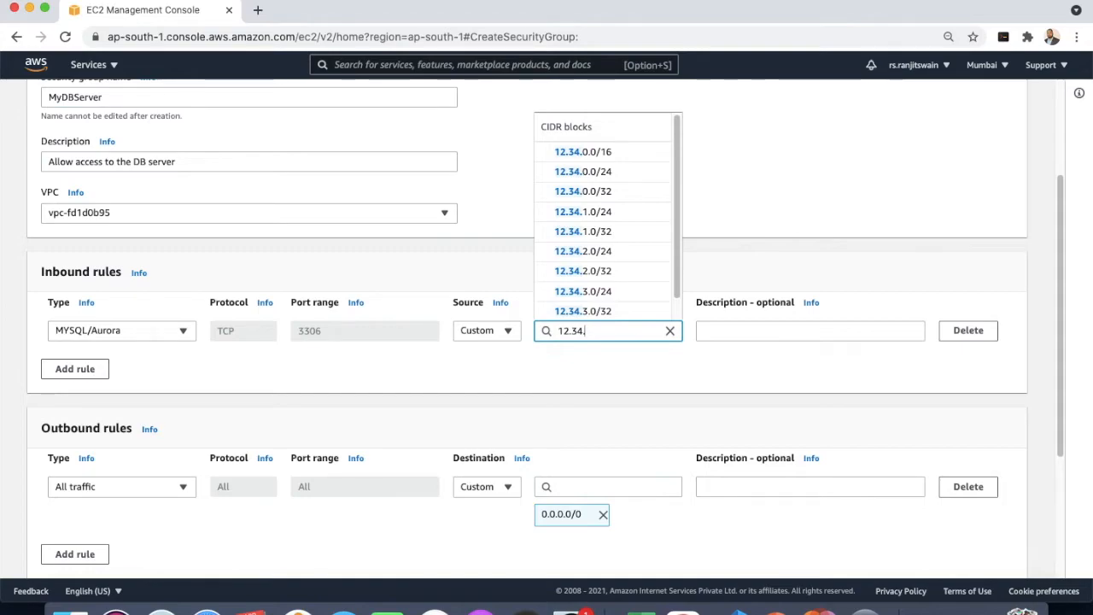
text(45)
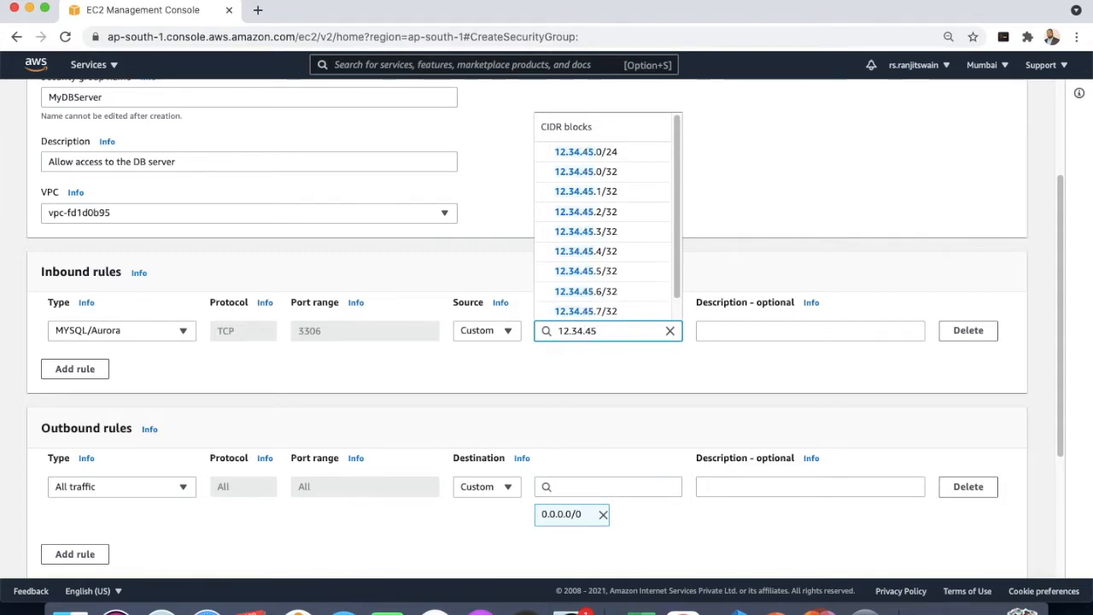
text(.12)
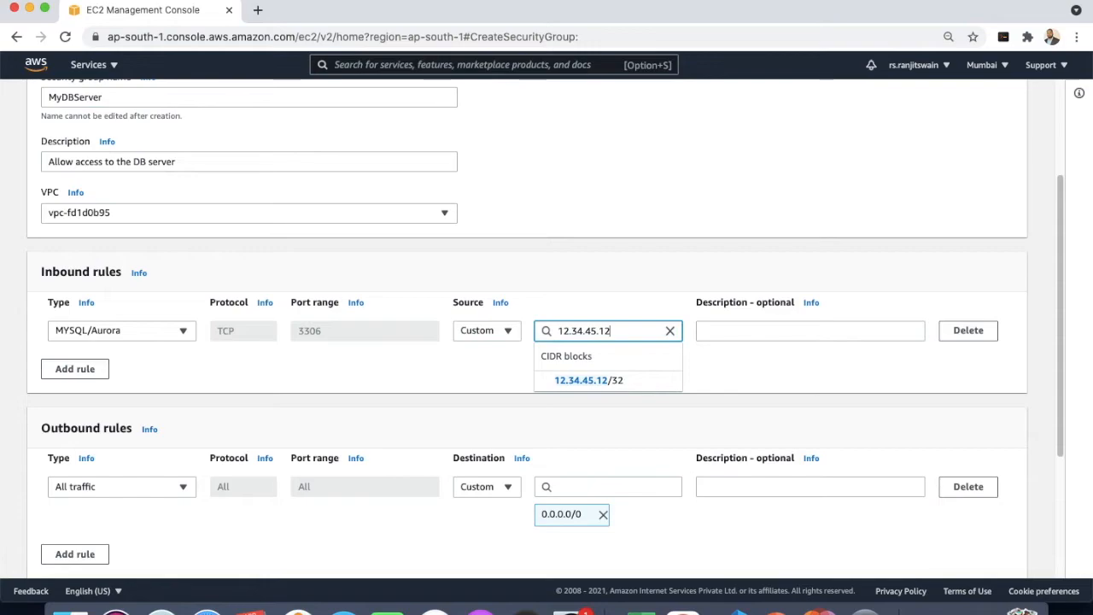
click(605, 384)
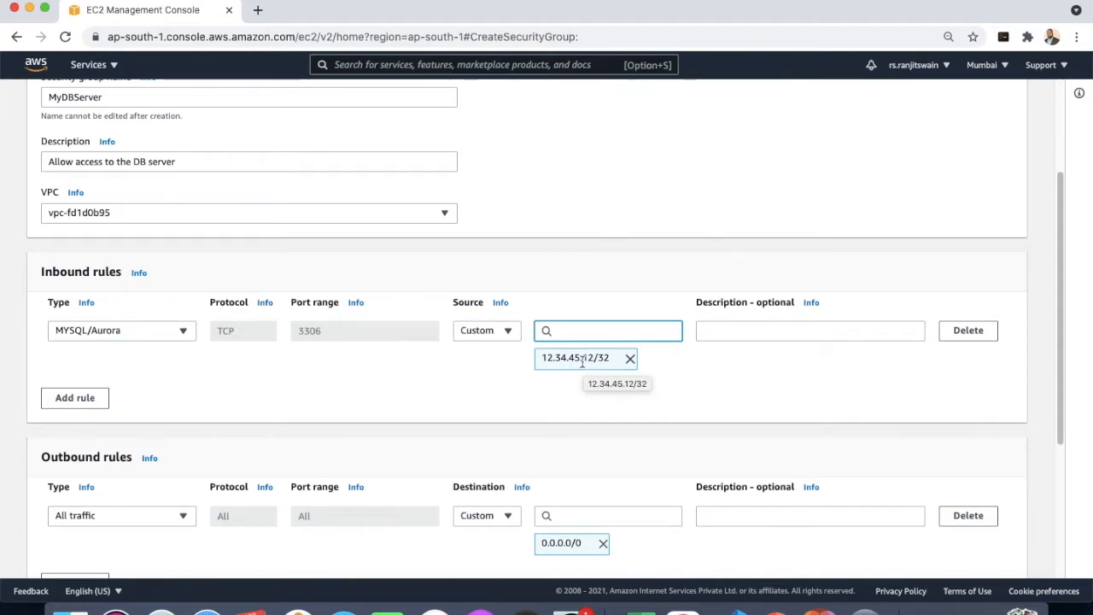
- Review the outbound rules and tags without changing them, and create the MyDBServer security group
scroll(666, 368, down, 2)
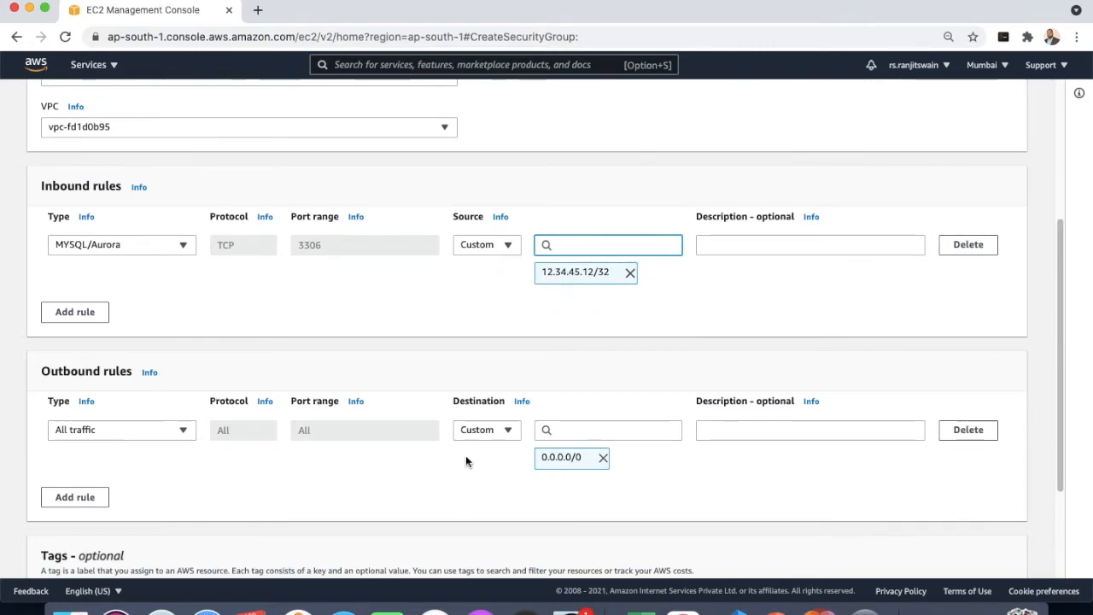
scroll(465, 457, down, 1)
scroll(558, 423, down, 2)
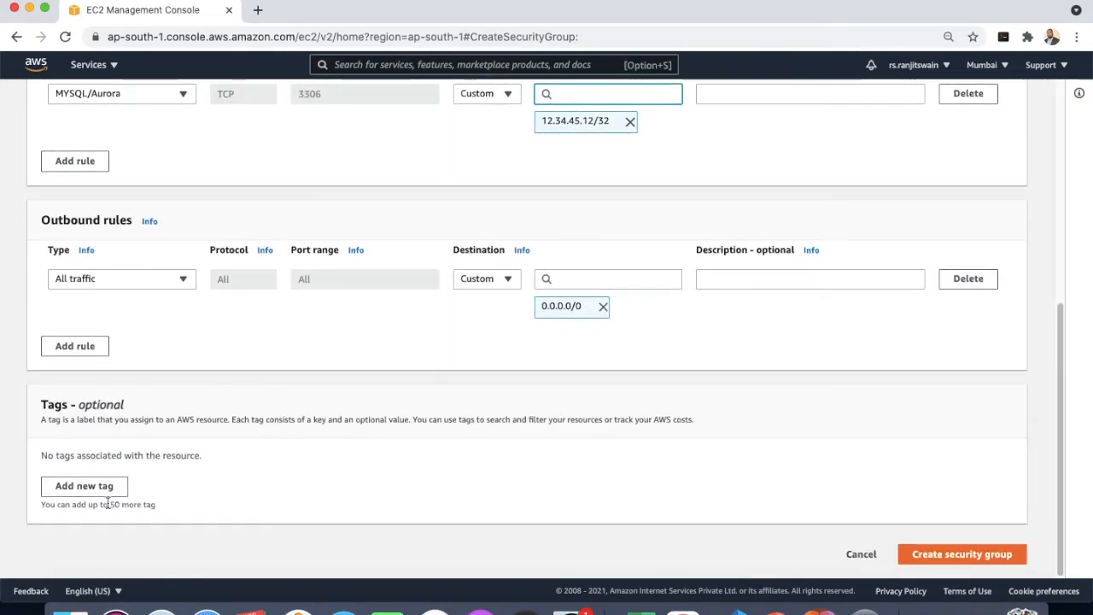
scroll(203, 430, up, 8)
scroll(210, 434, down, 5)
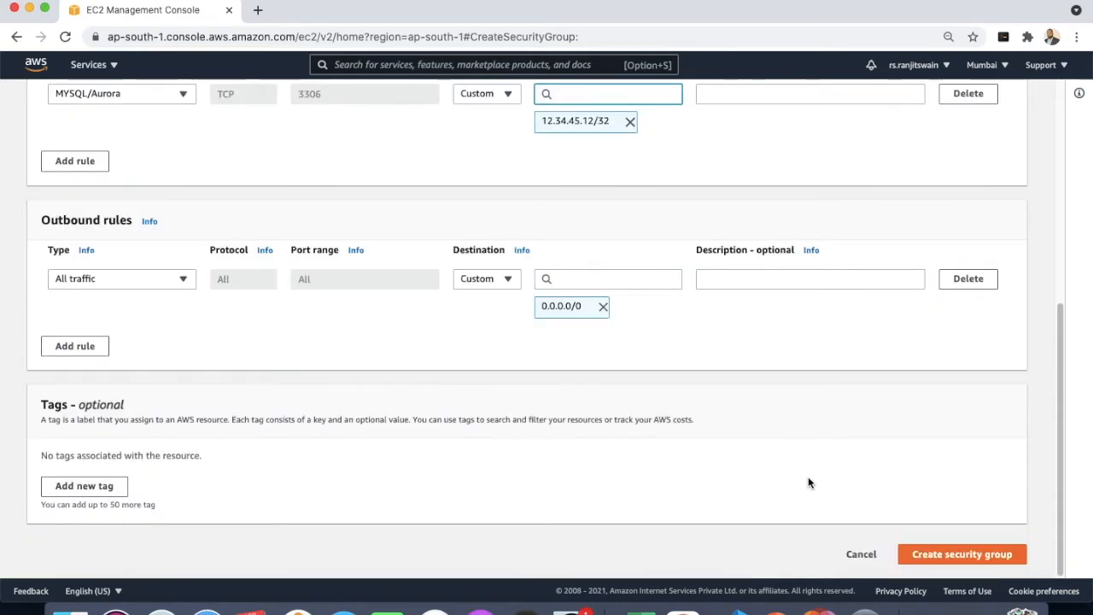
scroll(810, 480, up, 3)
scroll(817, 483, down, 3)
click(961, 561)
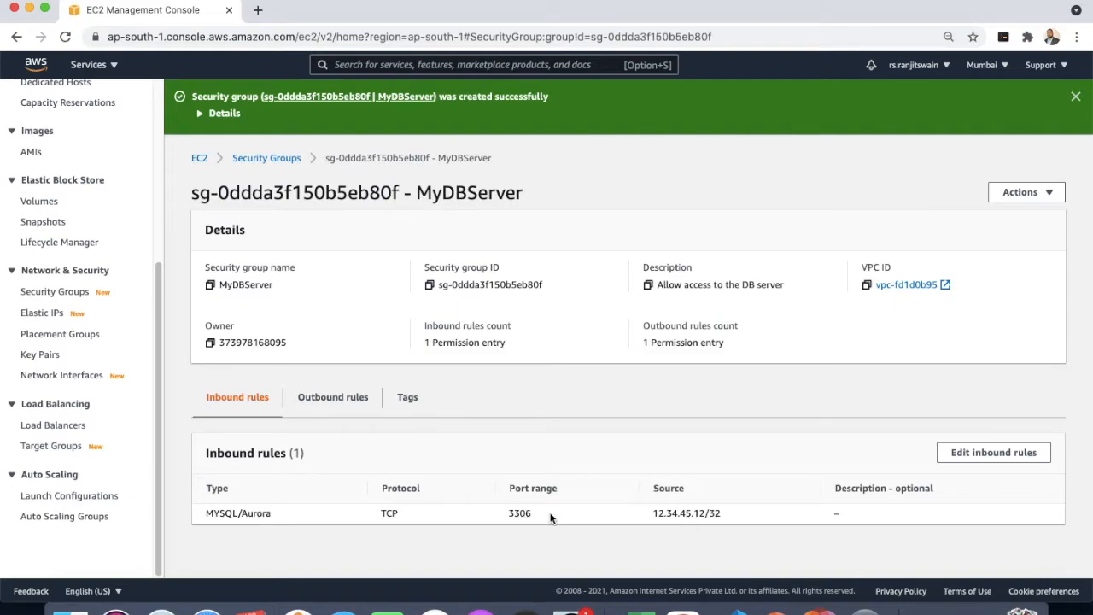
- Go to the running instances through the EC2 dashboard and start launching a new instance with the 64-bit (x86) Amazon Linux 2 AMI
drag(654, 512, 701, 516)
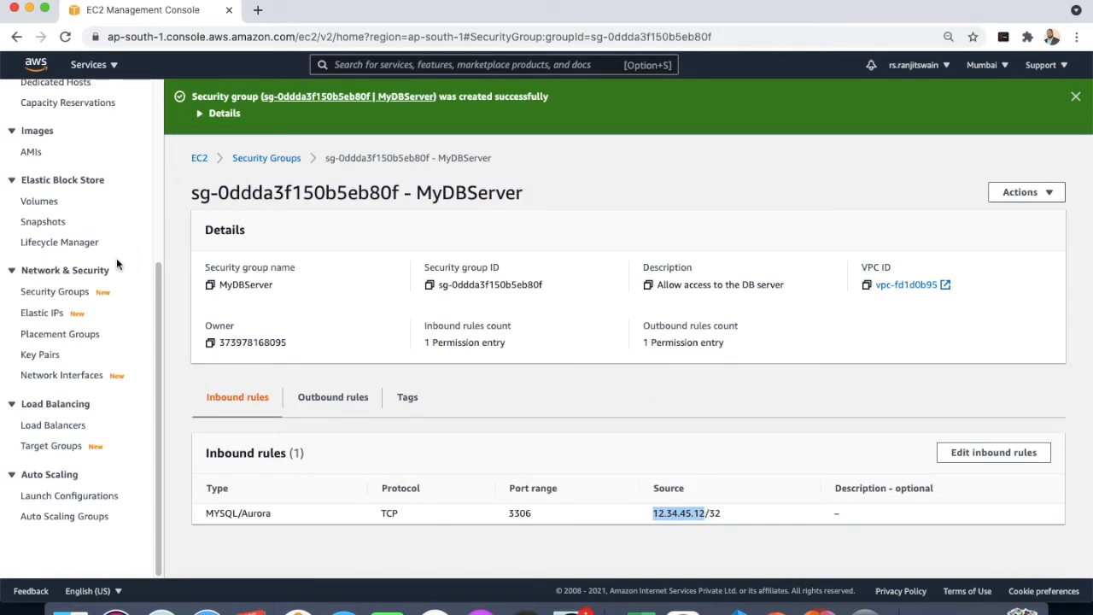
drag(158, 311, 140, 114)
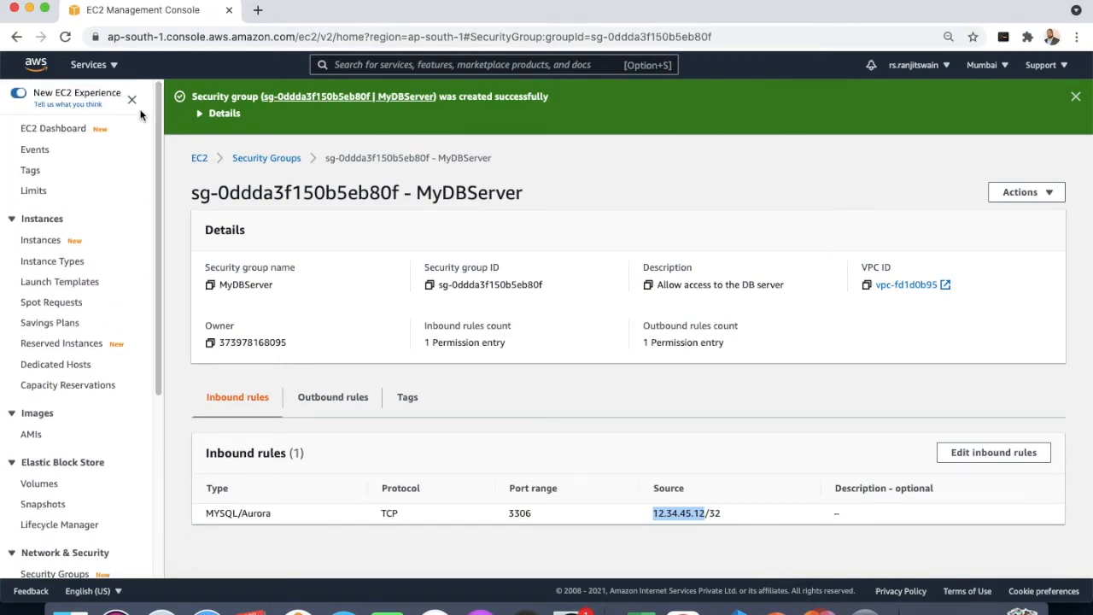
click(66, 128)
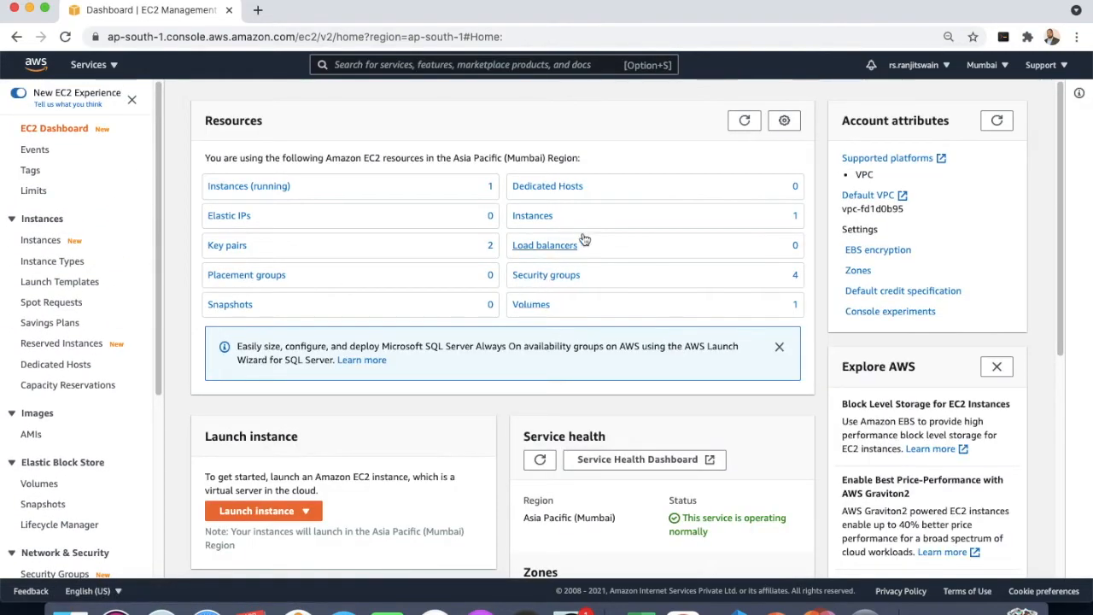
click(269, 195)
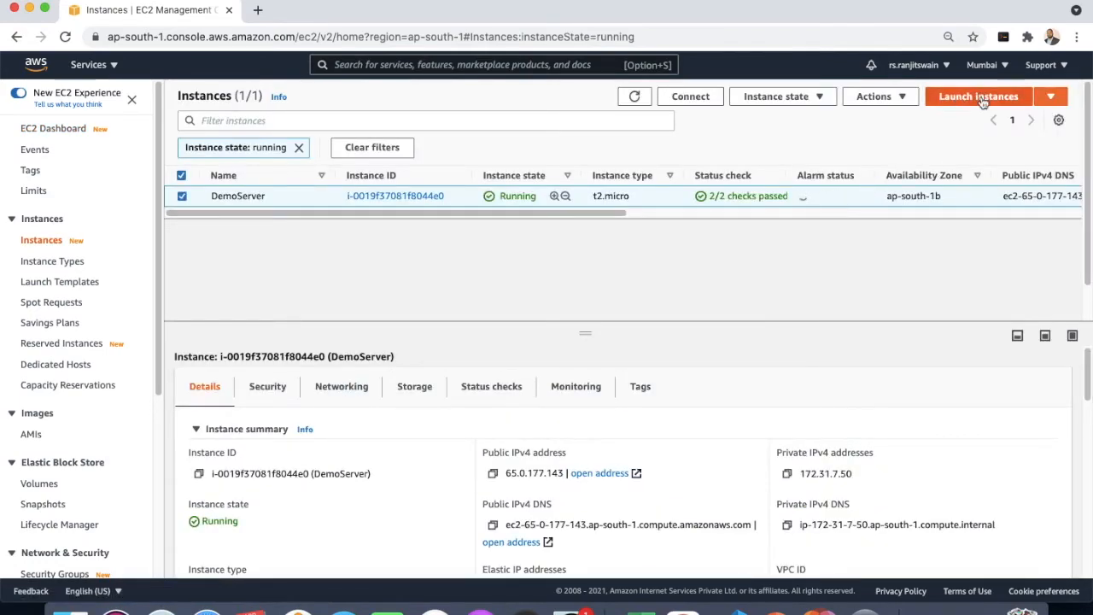
click(983, 99)
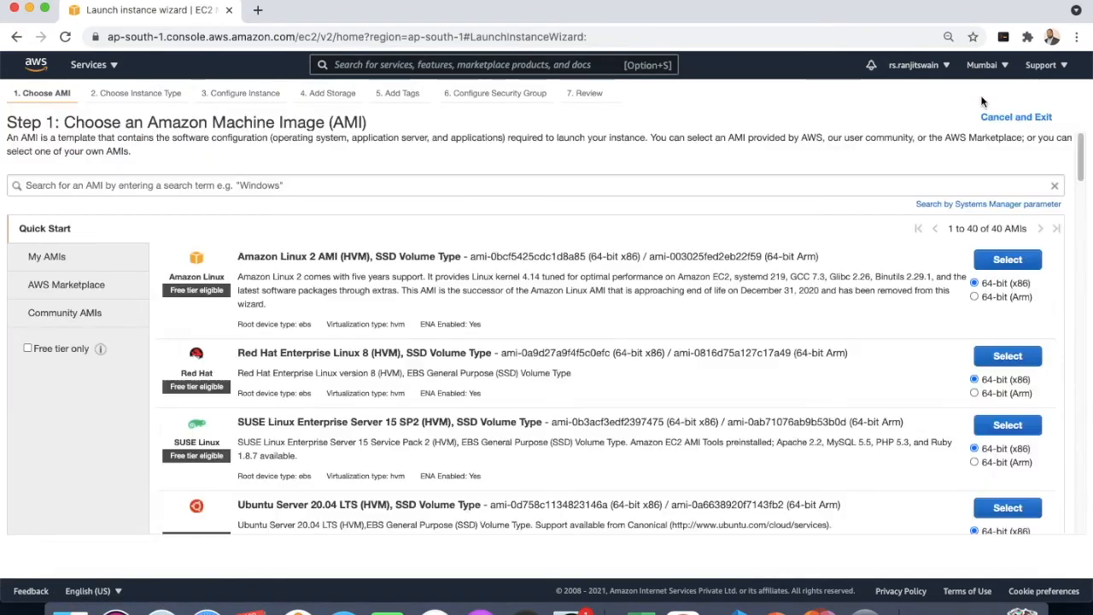
click(1006, 260)
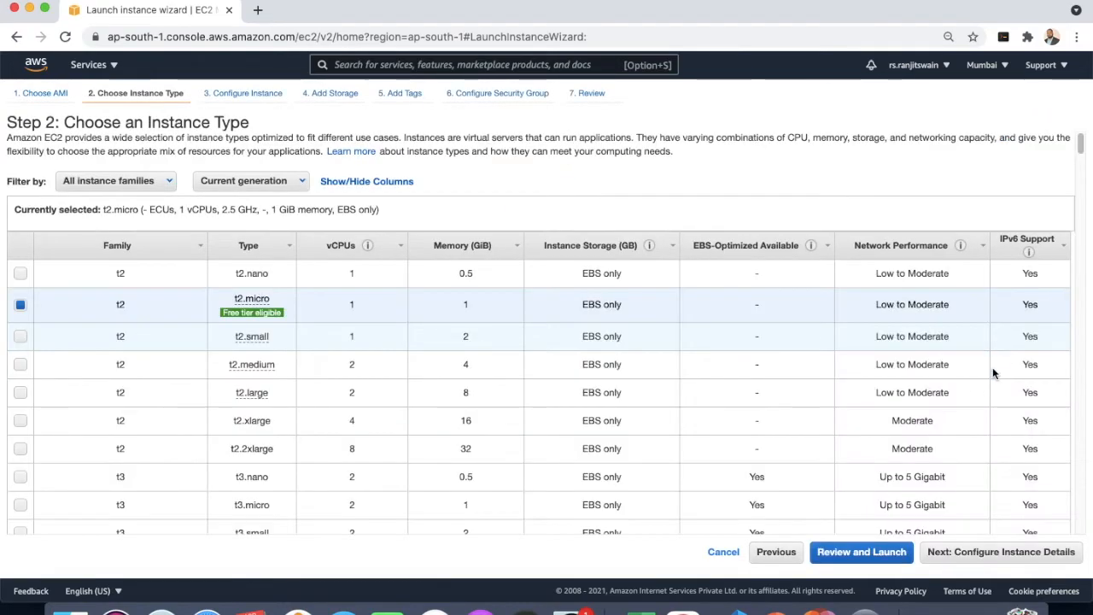
- Keep the default instance type, details, storage and tags, and choose to assign an existing security group to the new instance
click(1008, 552)
click(1010, 555)
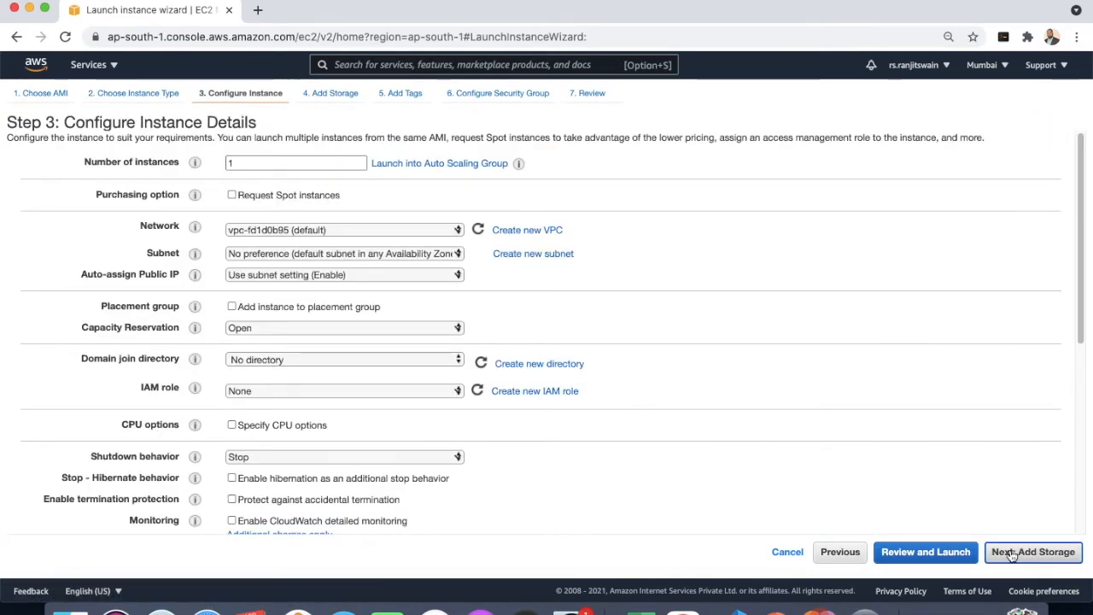
click(1014, 554)
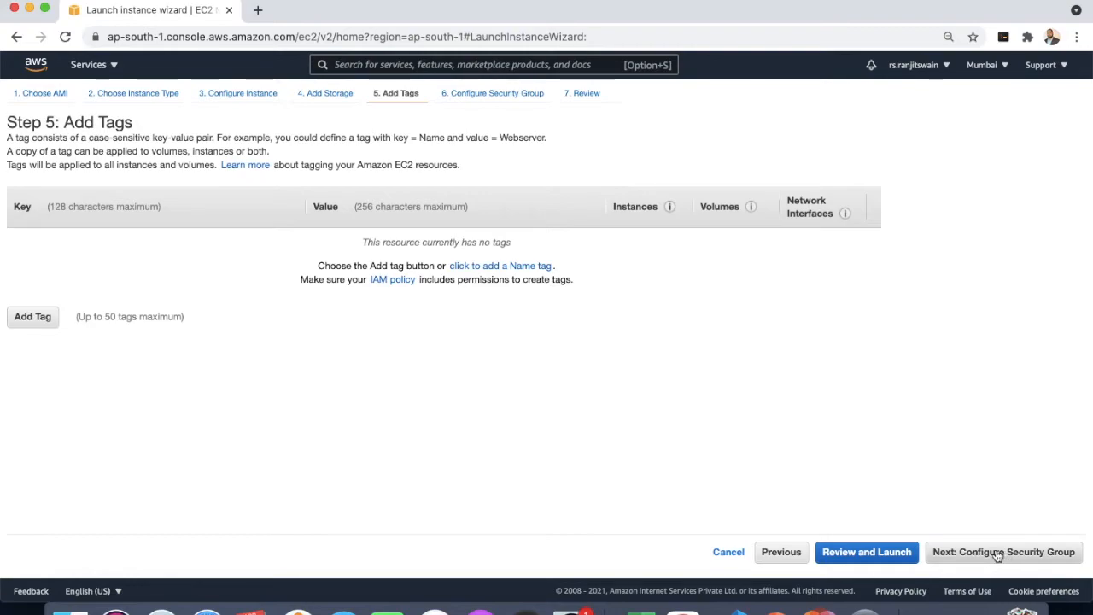
click(997, 553)
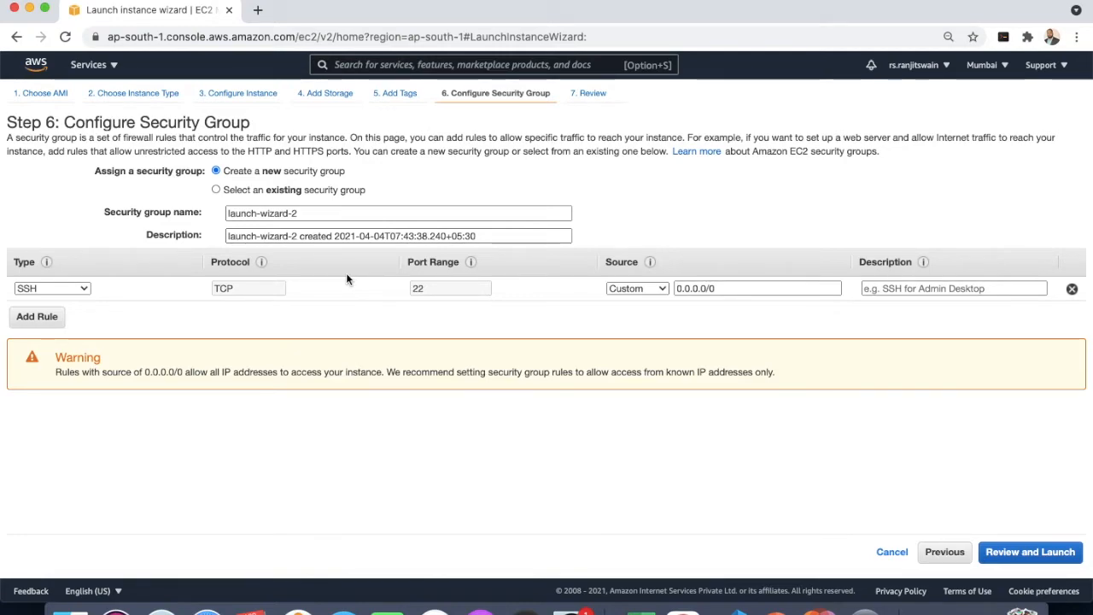
click(216, 190)
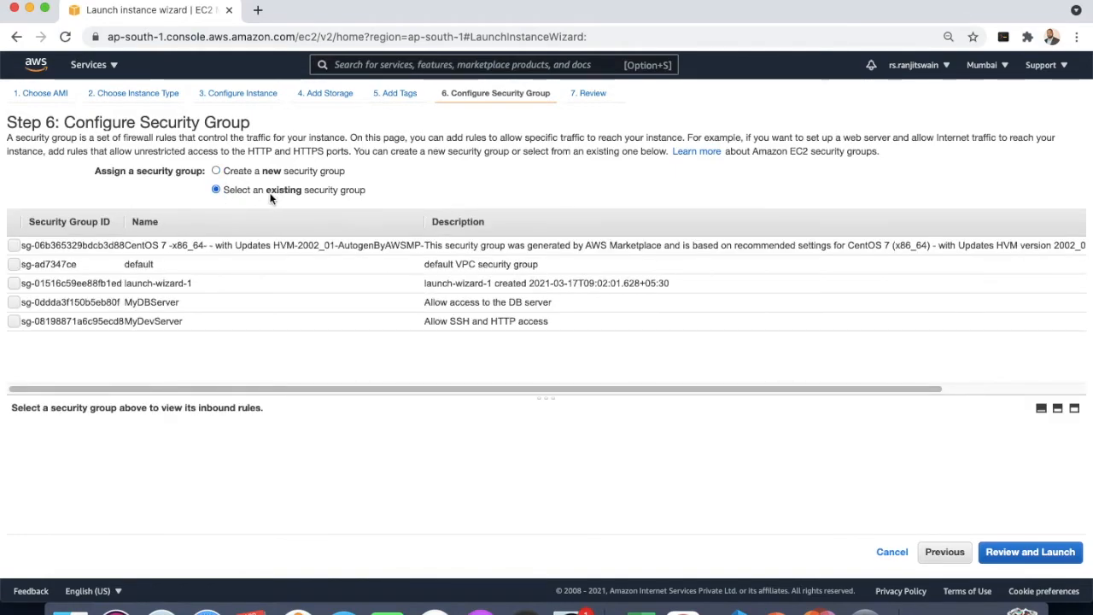
- Assign the existing MyDBServer security group to the new instance and check its inbound rule's port and source
click(15, 302)
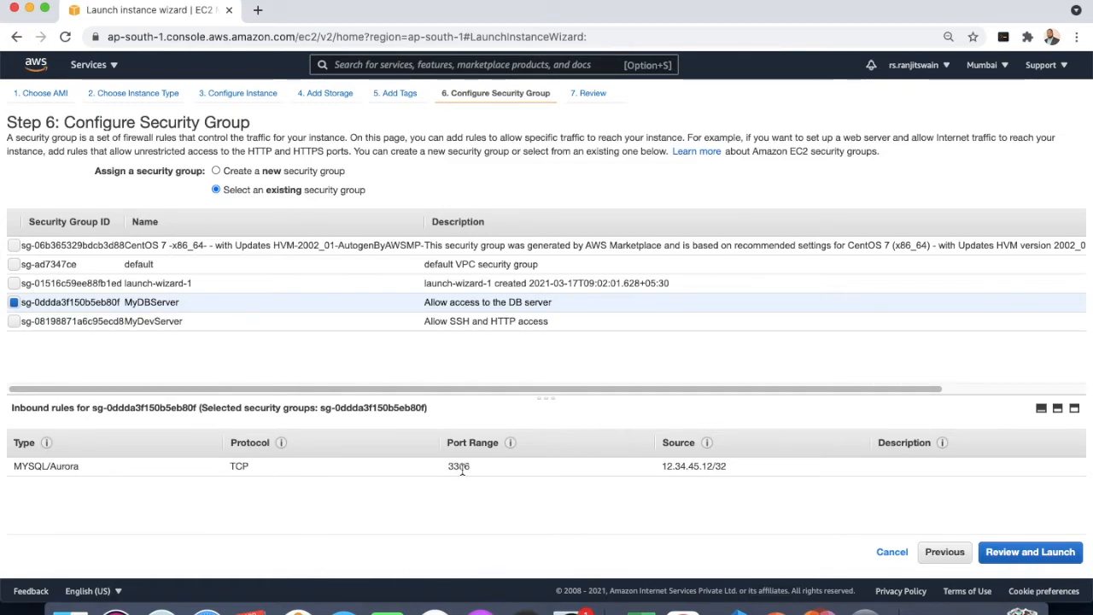
drag(666, 467, 713, 468)
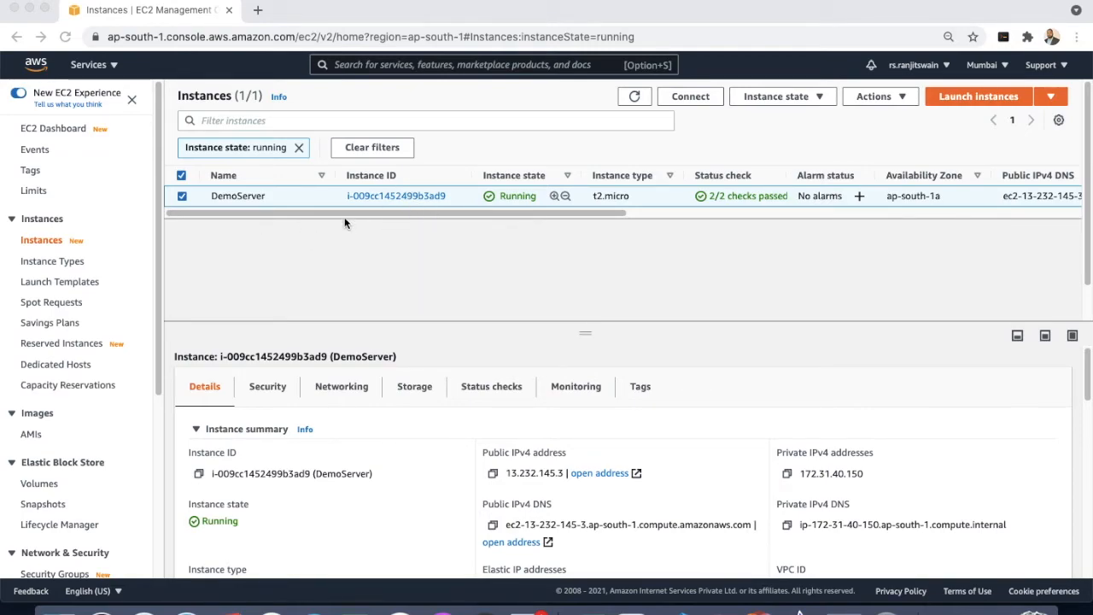
- Open the DemoServer instance's details, copy its public IPv4 address and load that address in a new browser tab
click(401, 197)
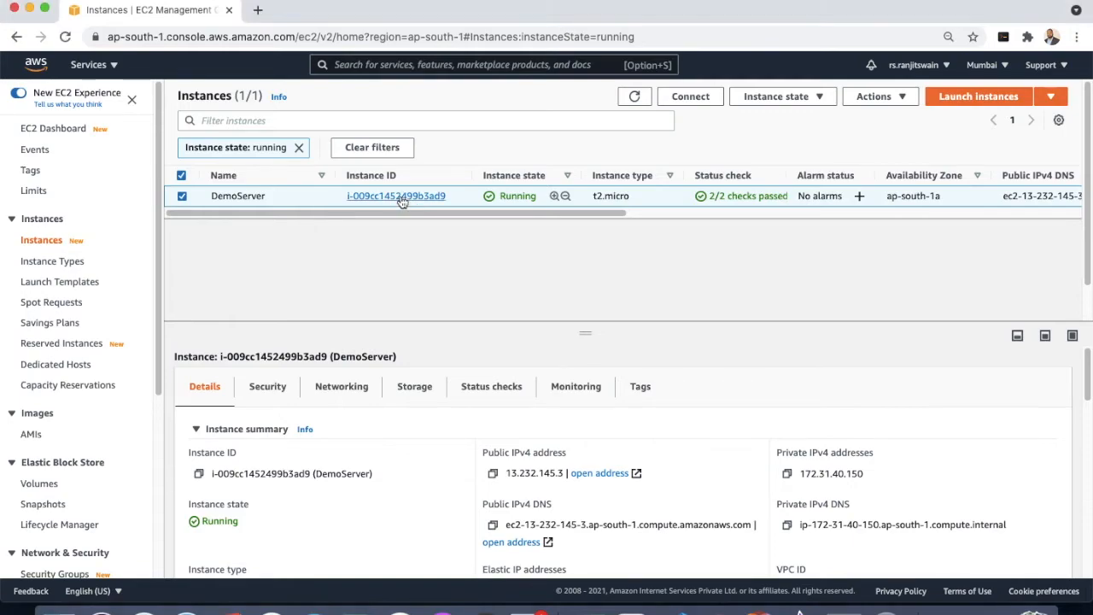
click(402, 198)
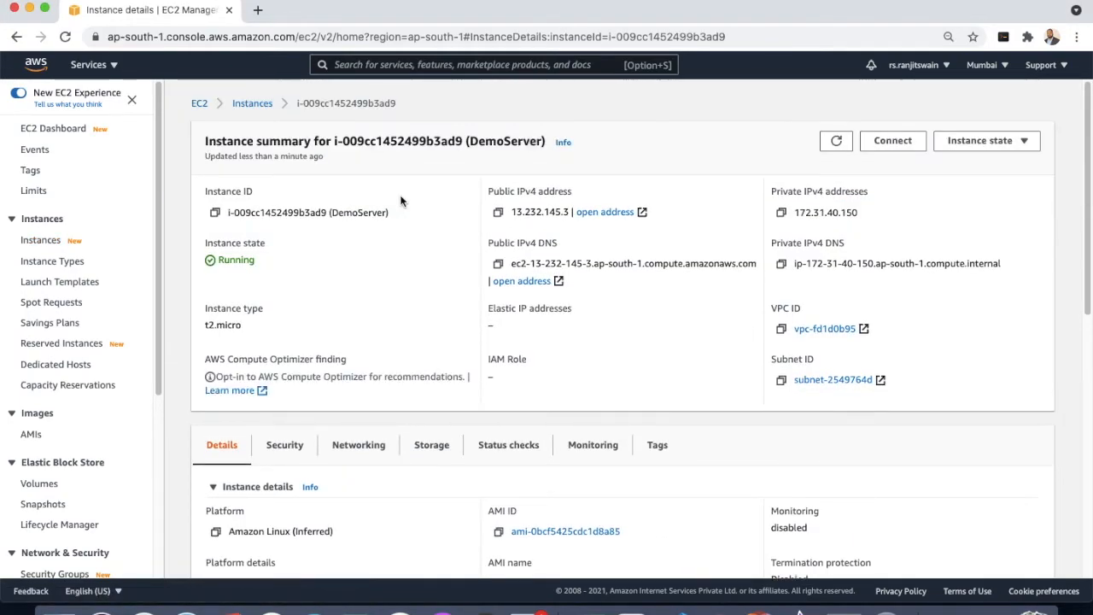
drag(511, 212, 571, 215)
key(super+c)
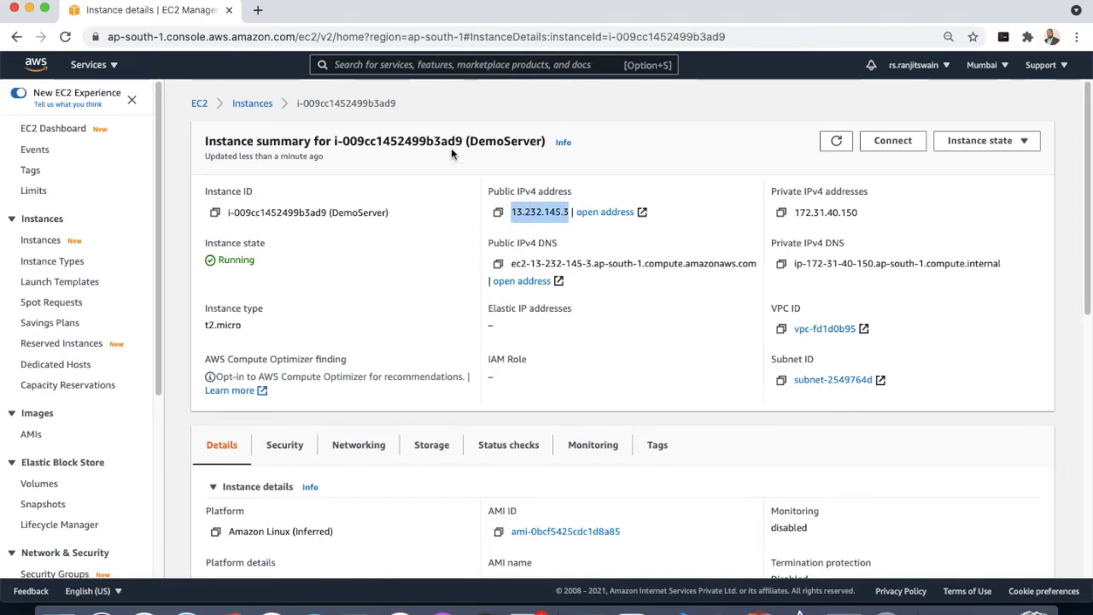
click(258, 10)
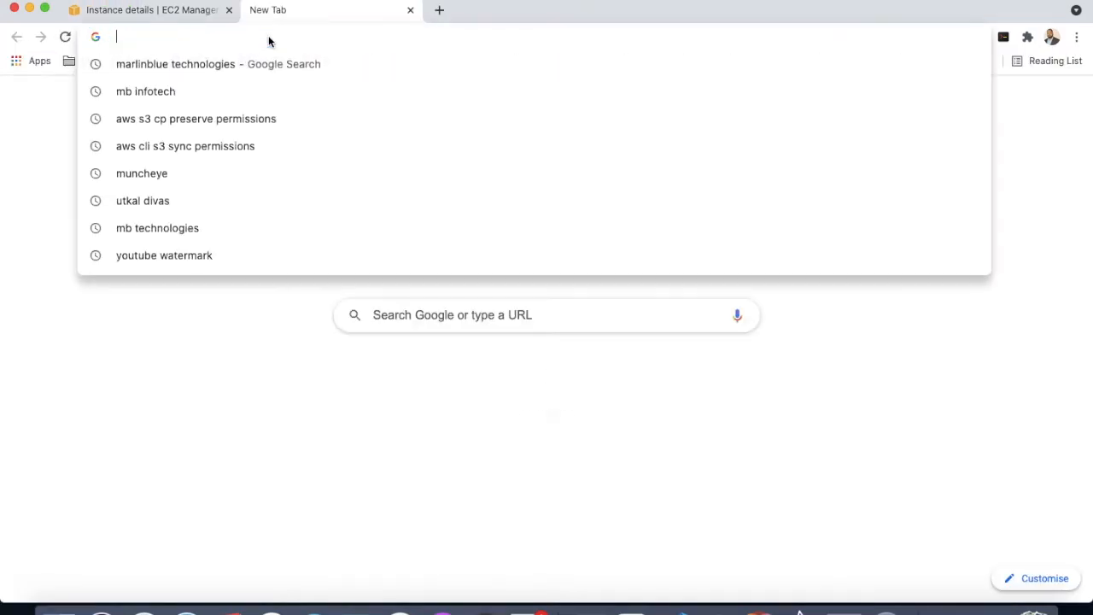
key(super+v)
key(Return)
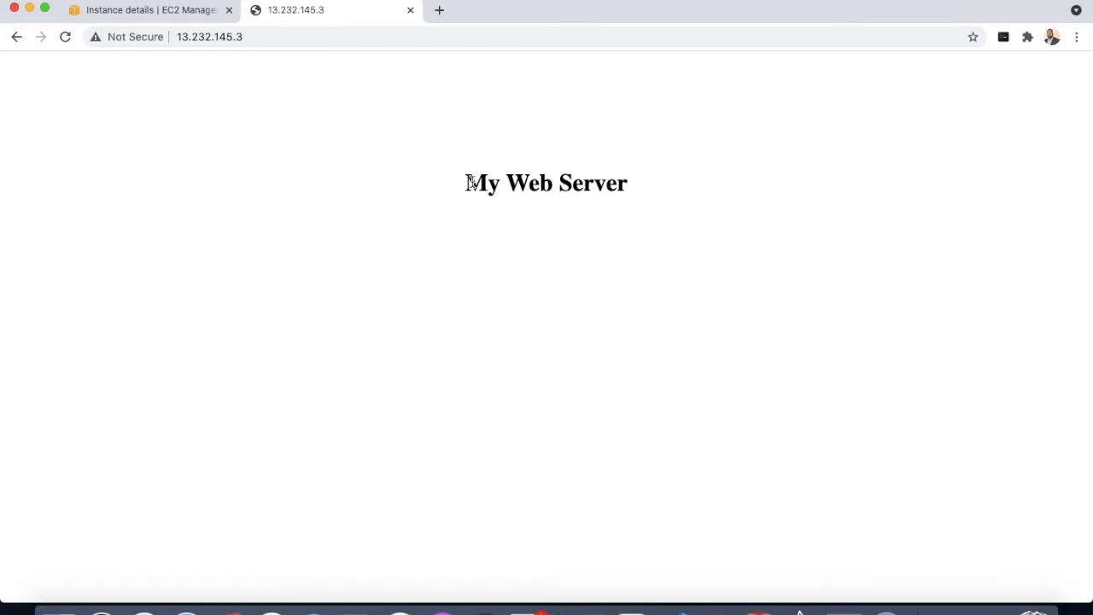
drag(466, 181, 627, 183)
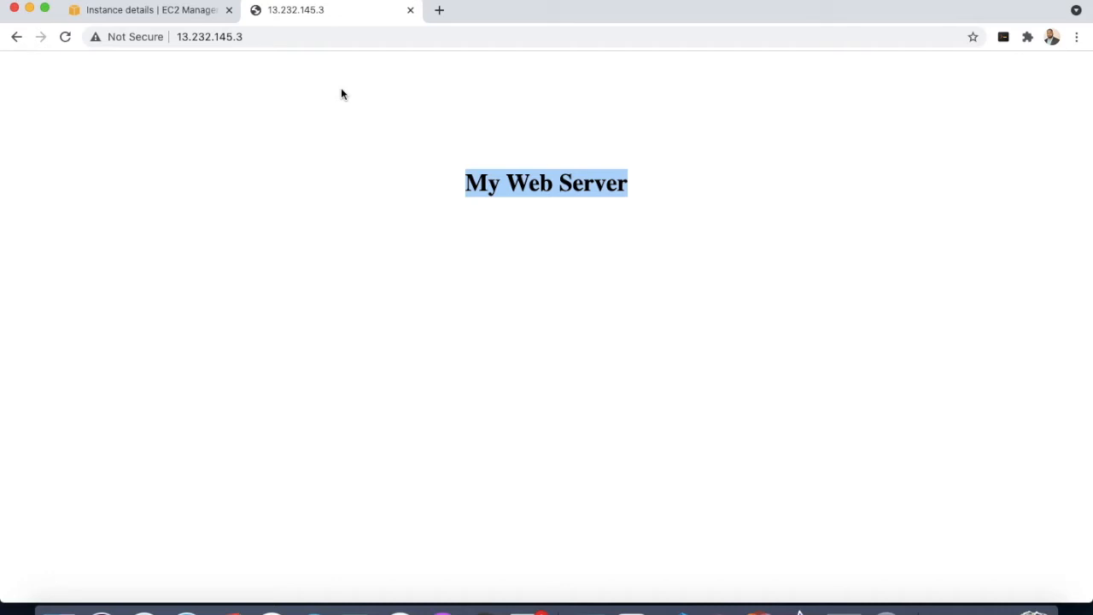
- Review DemoServer's inbound security rules, including port 80, and open its MyDevServer security group
click(134, 10)
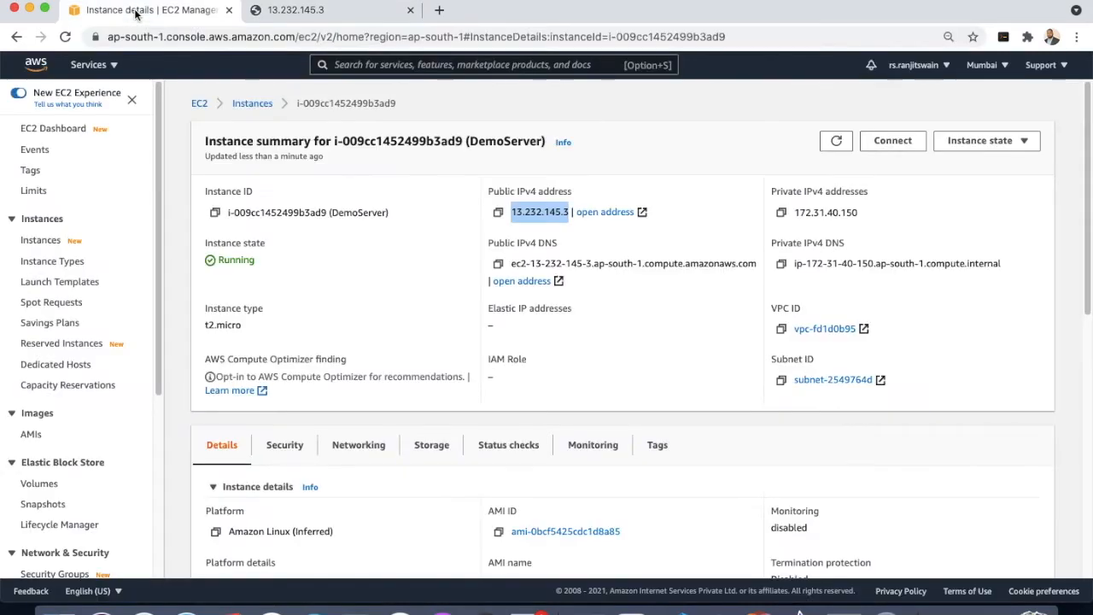
scroll(489, 353, down, 3)
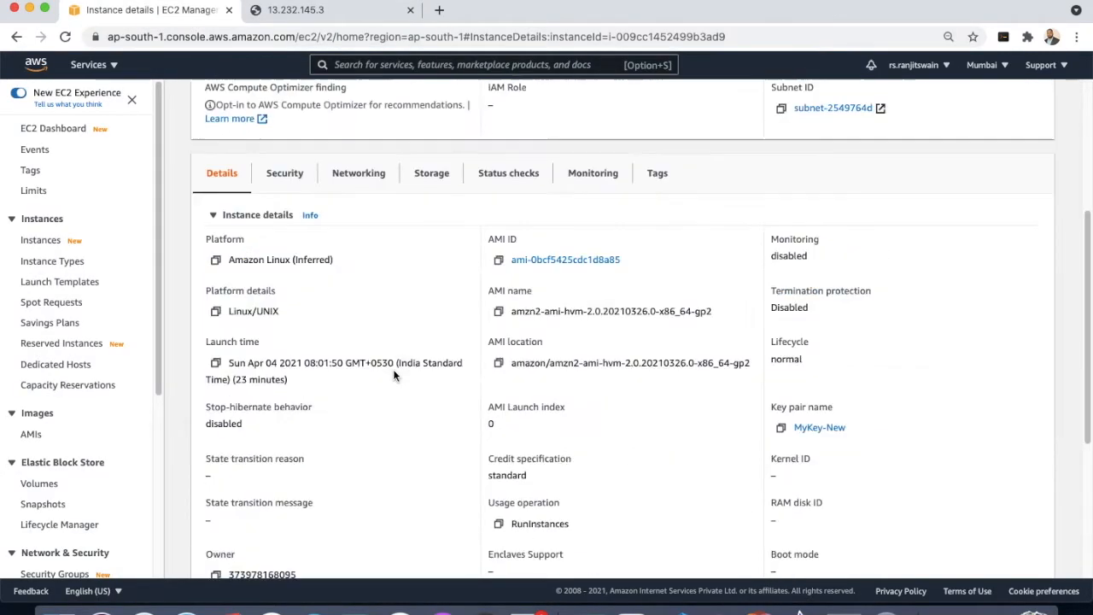
click(283, 174)
scroll(367, 400, down, 2)
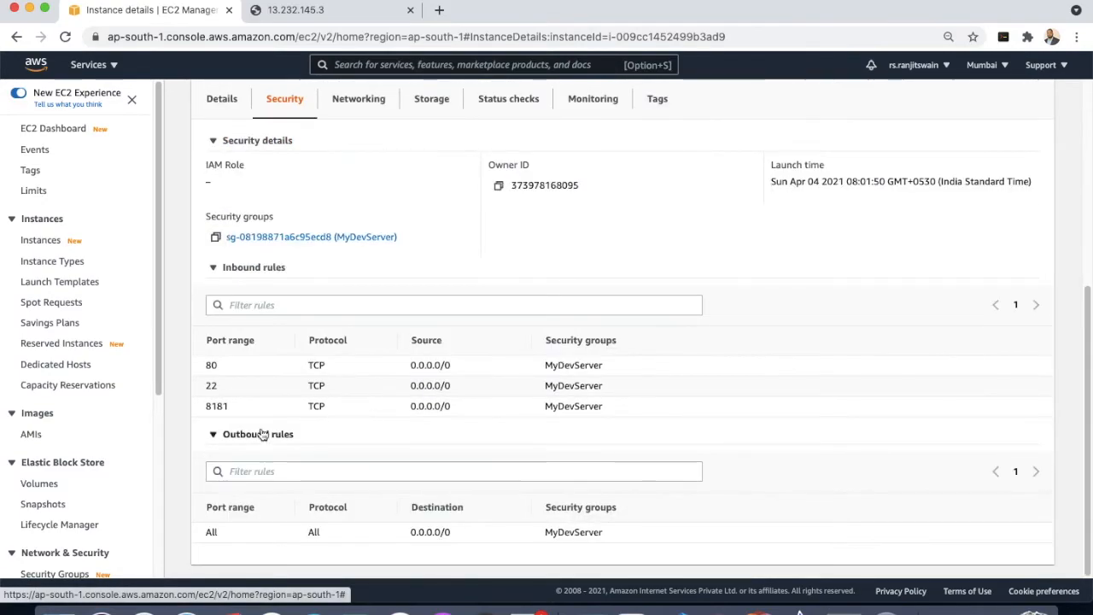
double_click(212, 364)
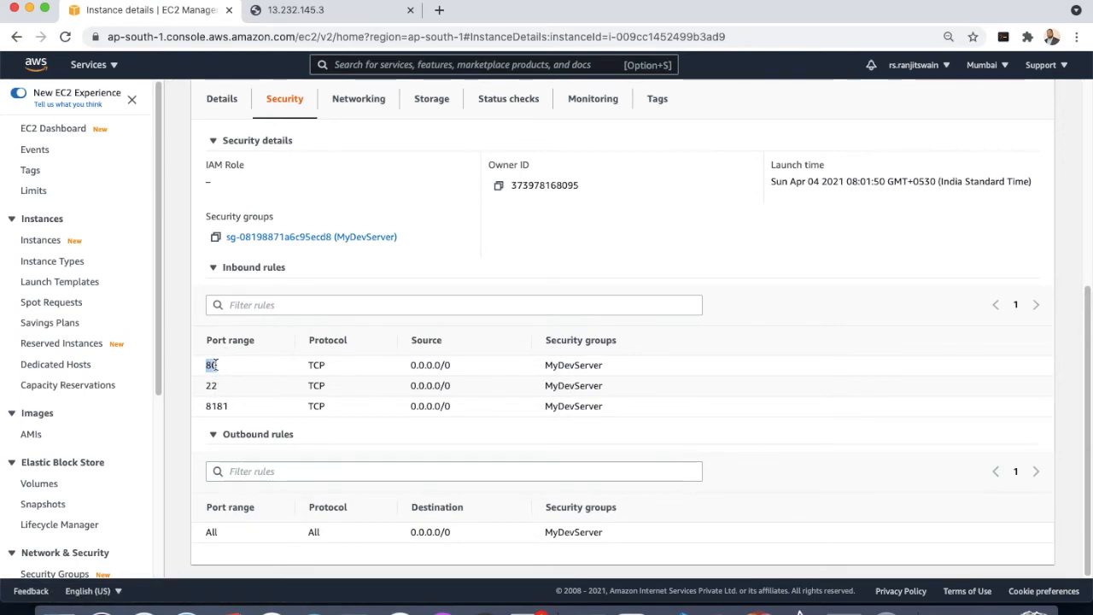
click(310, 238)
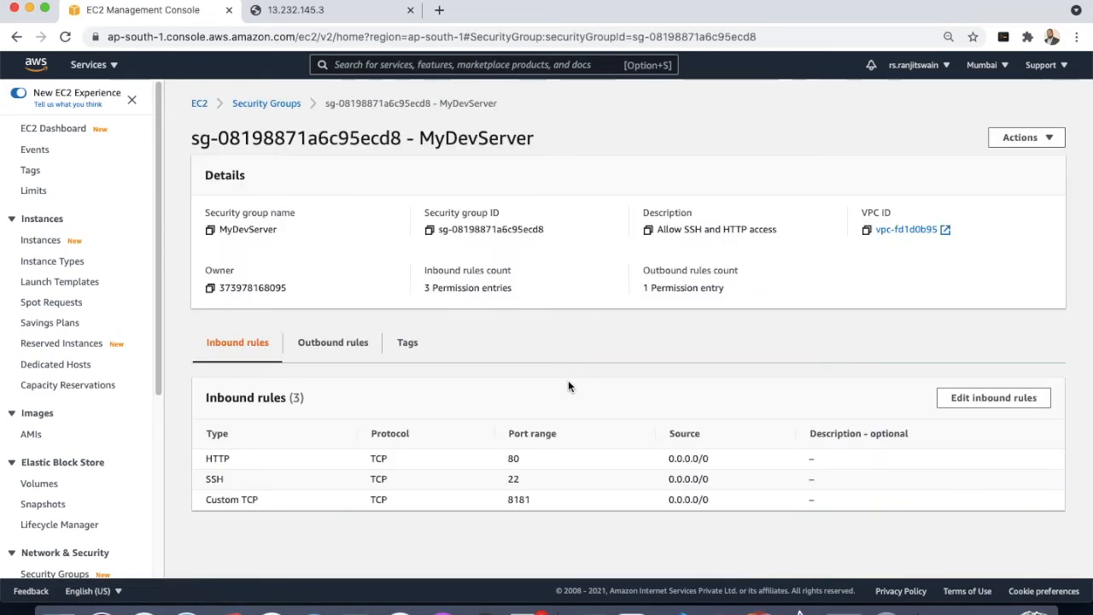
- Delete the HTTP inbound rule from the MyDevServer security group, save the rules and reload the web server page
click(296, 9)
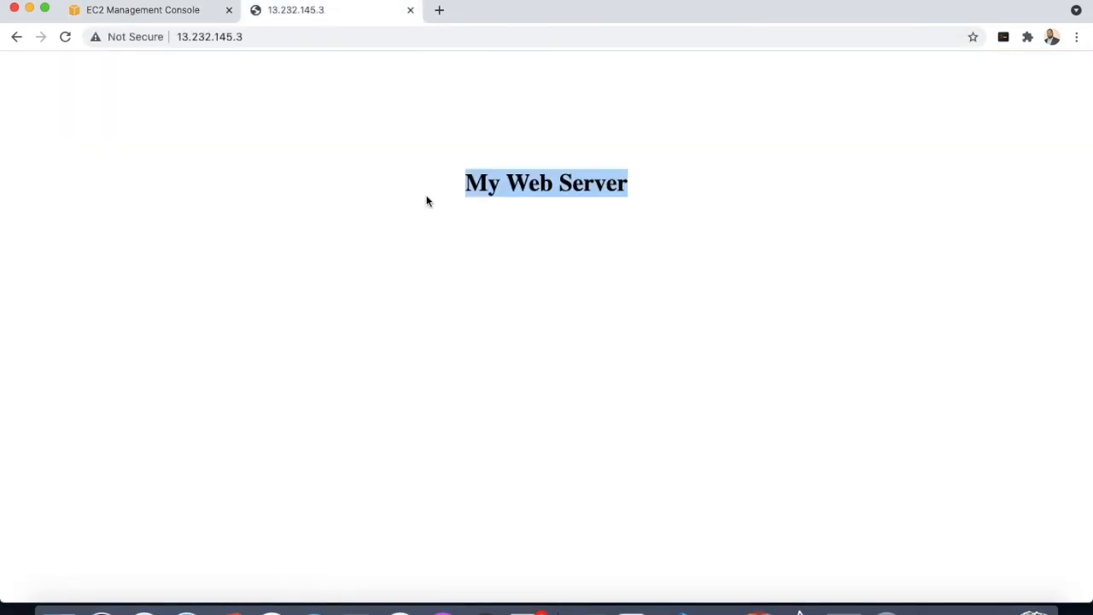
click(449, 34)
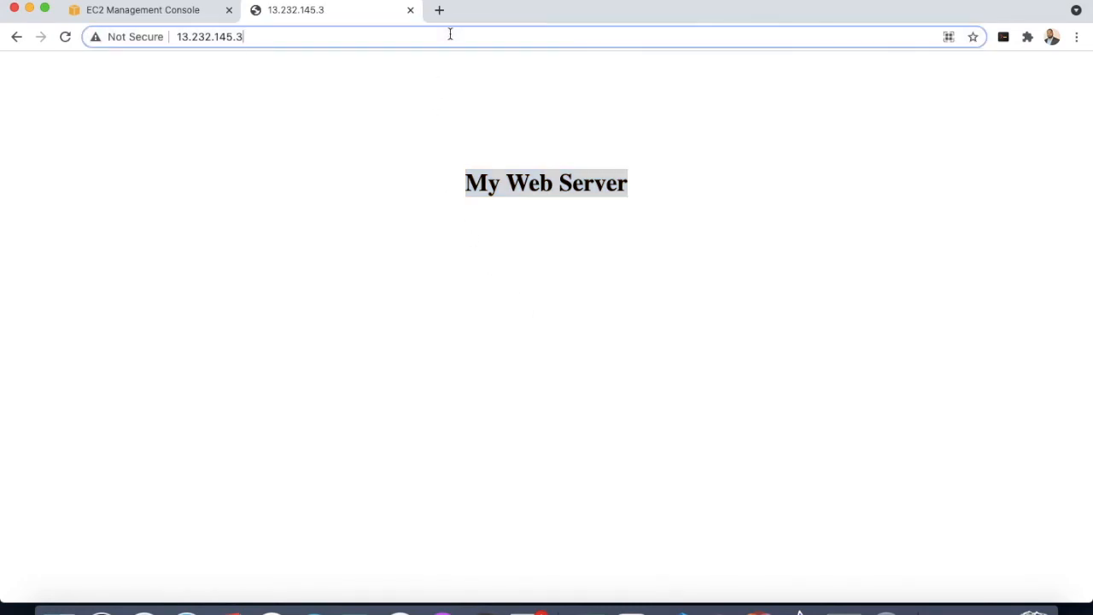
click(538, 314)
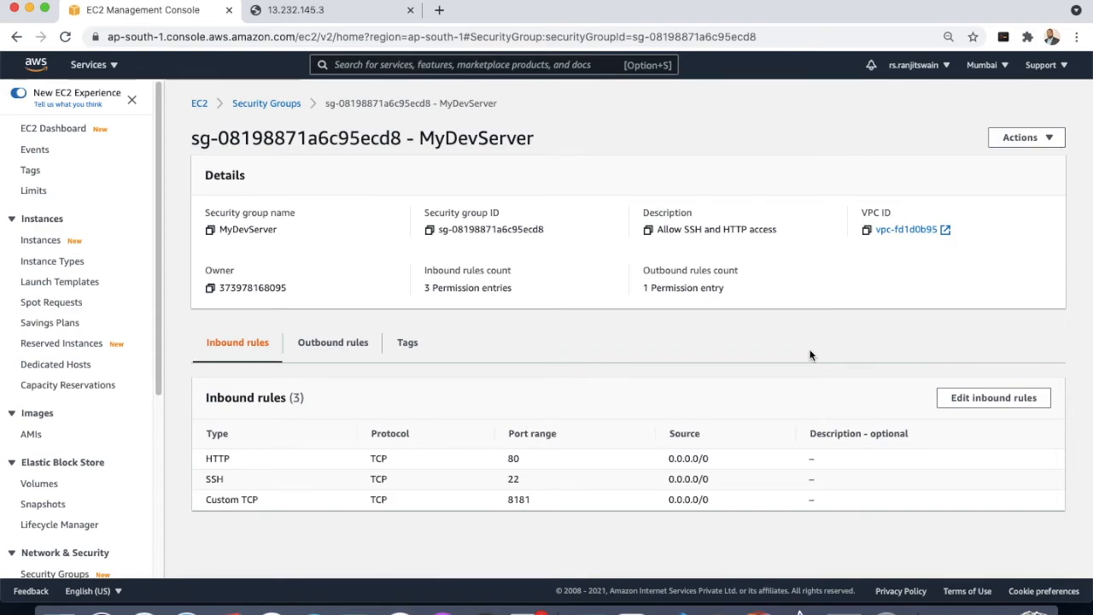
click(963, 401)
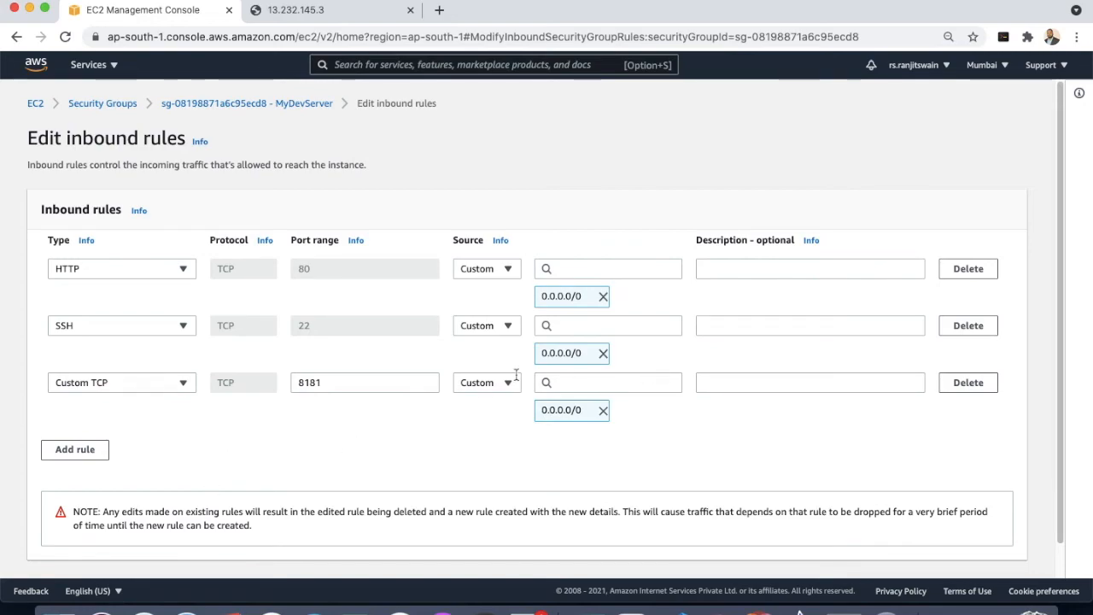
click(973, 272)
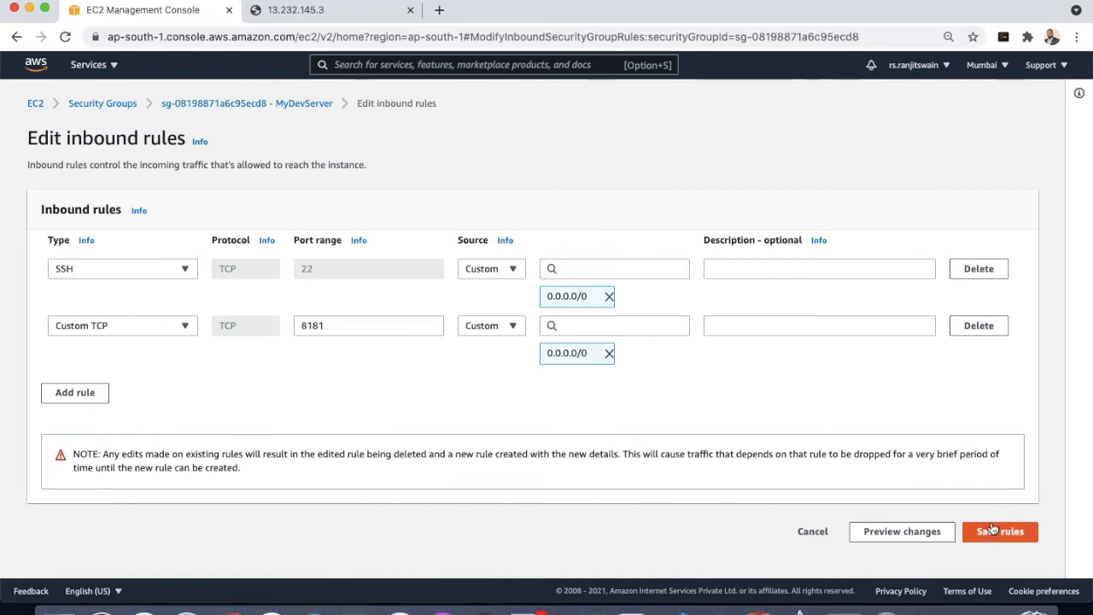
click(991, 527)
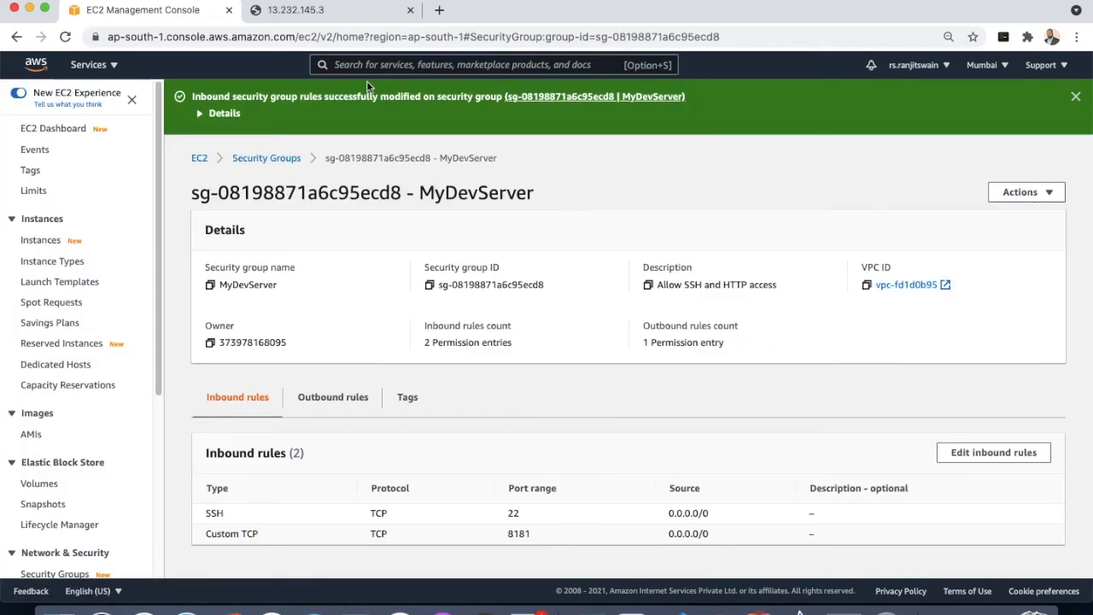
click(312, 9)
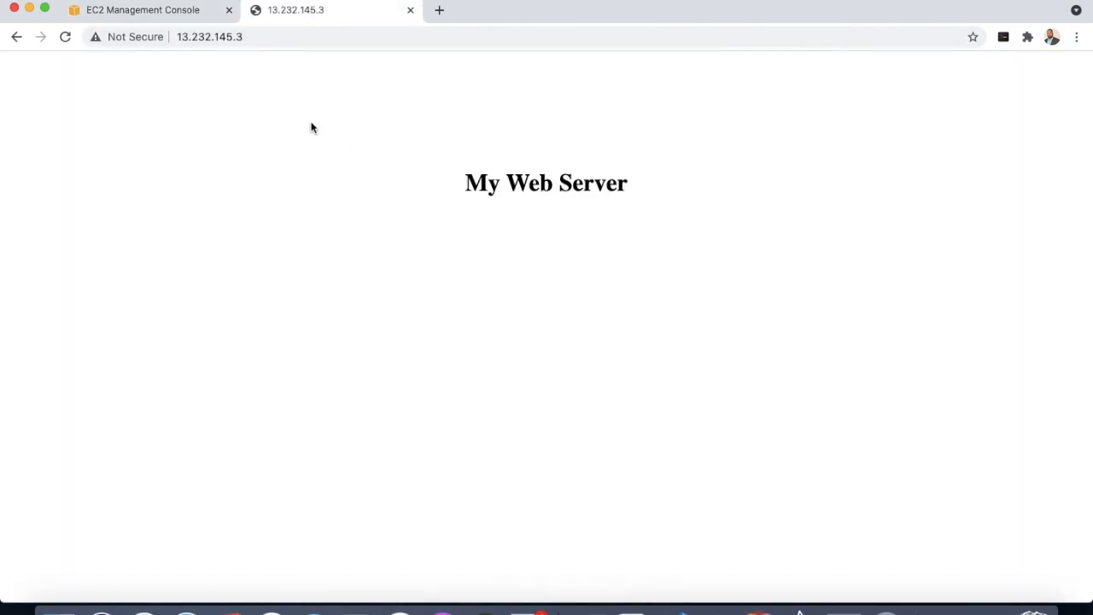
click(66, 37)
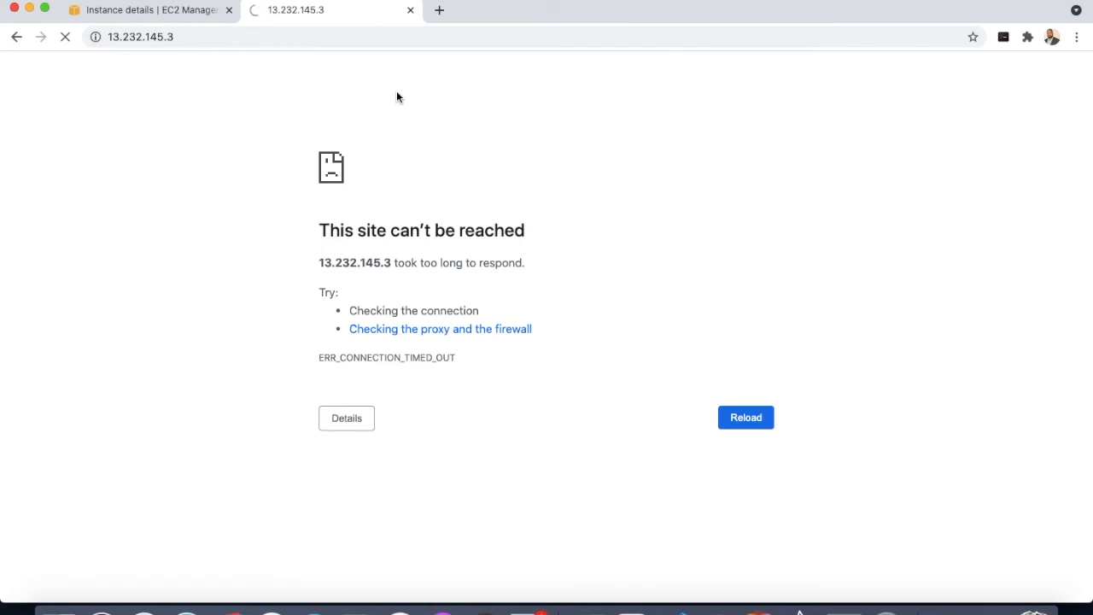
- Go back from the web page to DemoServer's MyDevServer security group and open its inbound rules for editing
click(134, 8)
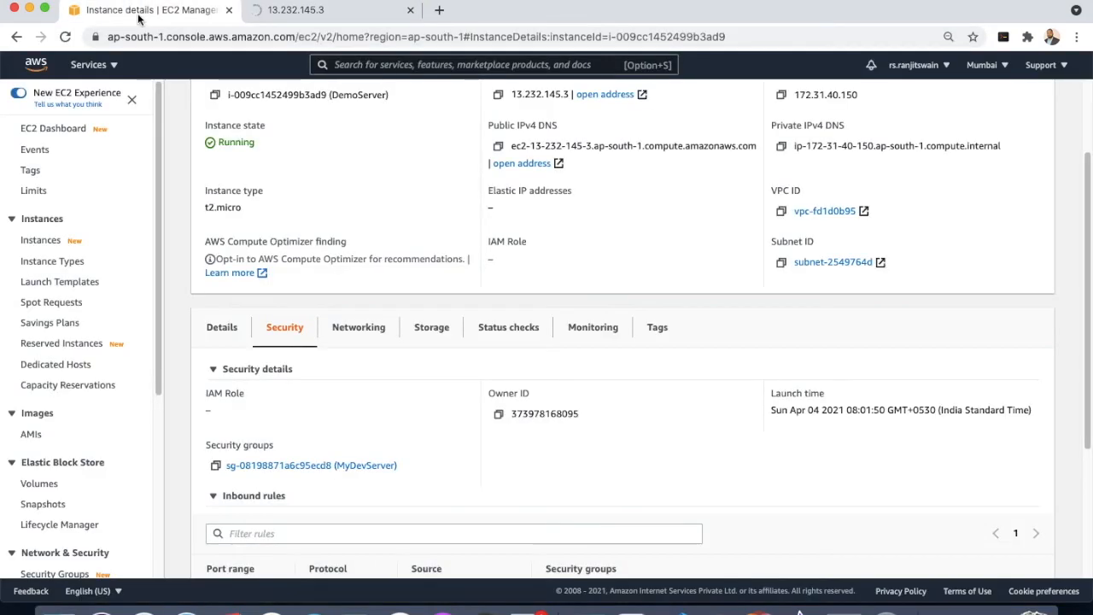
scroll(456, 307, down, 2)
scroll(456, 308, up, 2)
click(333, 450)
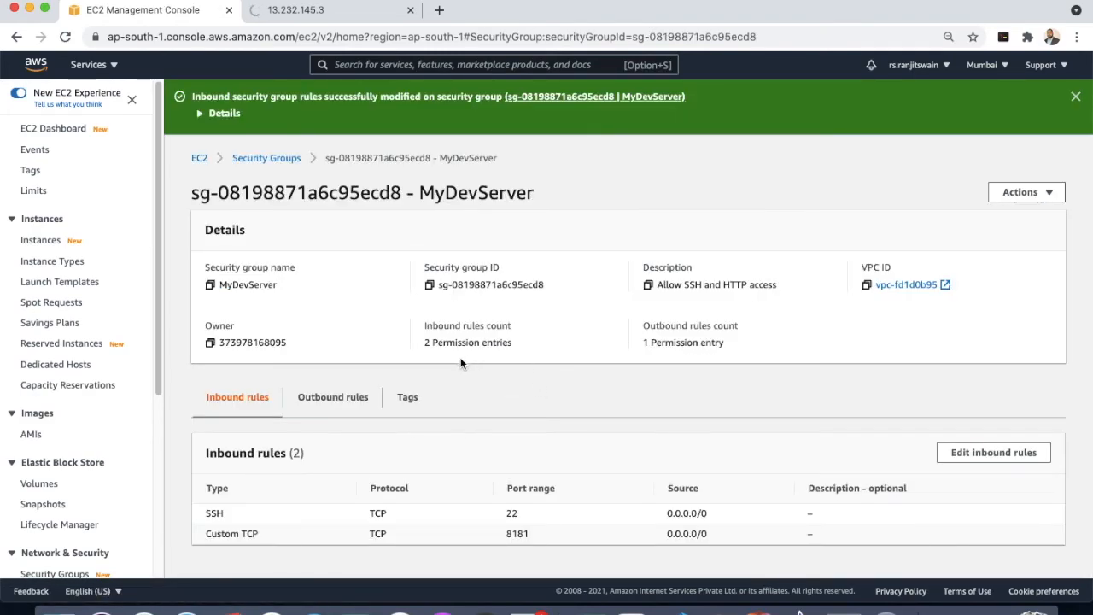
click(989, 402)
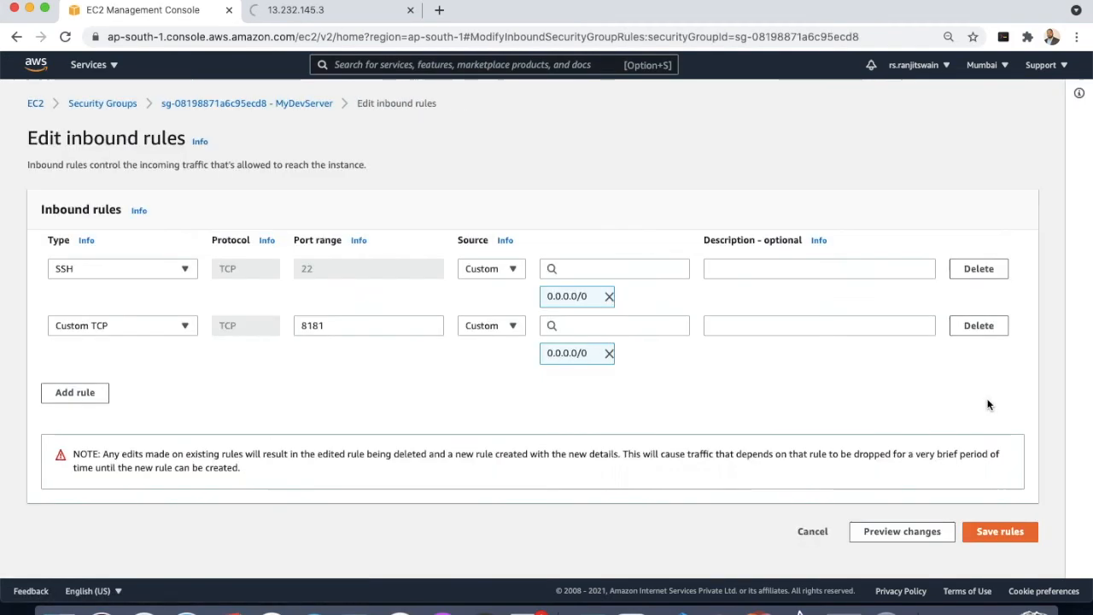
- Add a new inbound rule of type HTTP to the MyDevServer security group and check its port
click(76, 393)
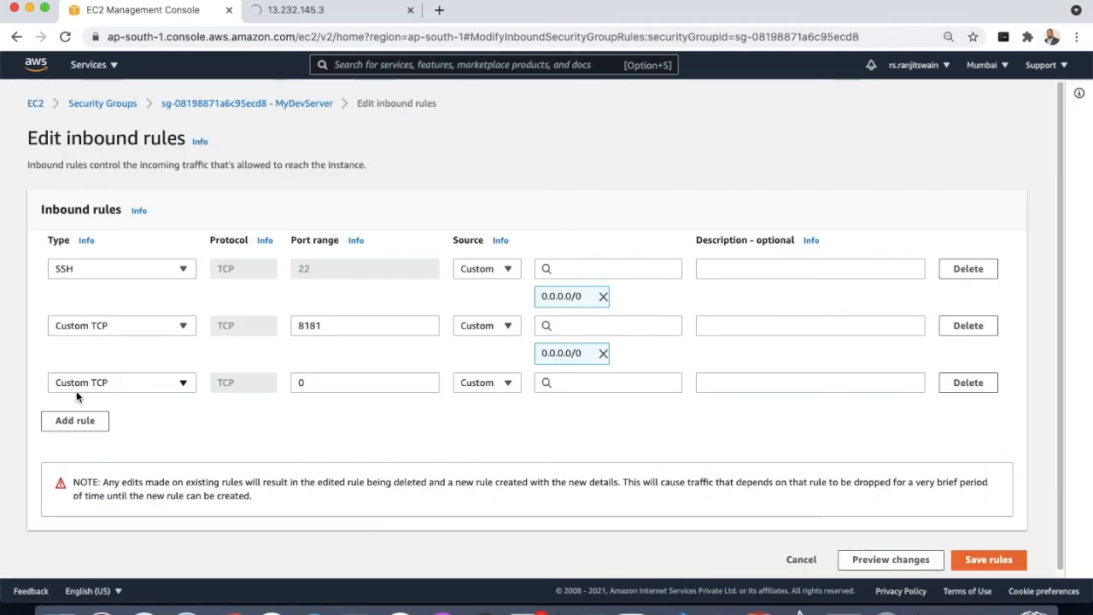
click(169, 385)
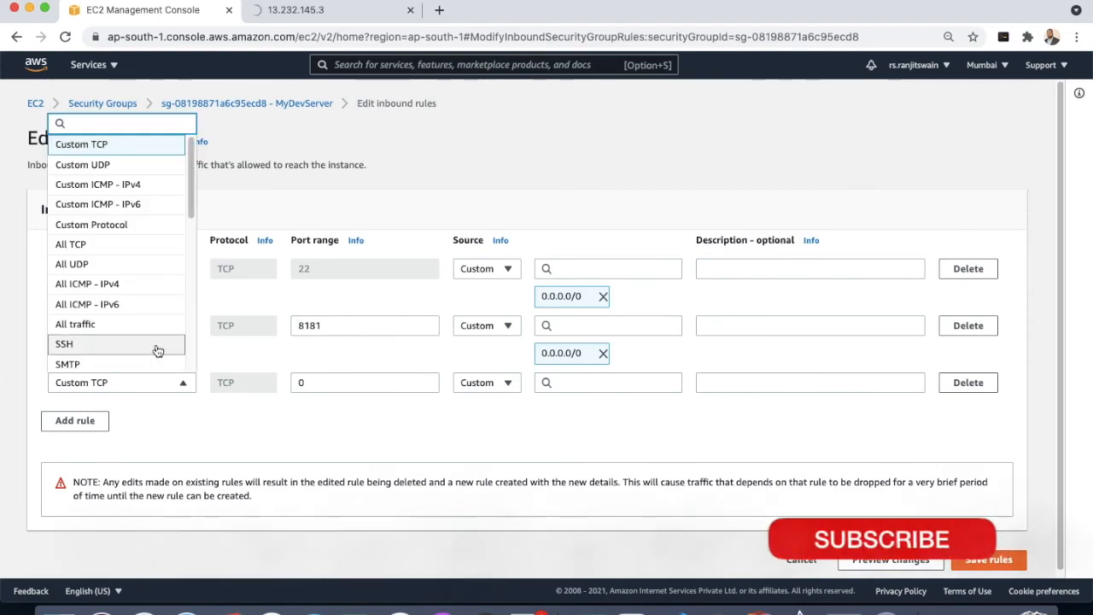
scroll(144, 290, down, 2)
scroll(145, 292, down, 3)
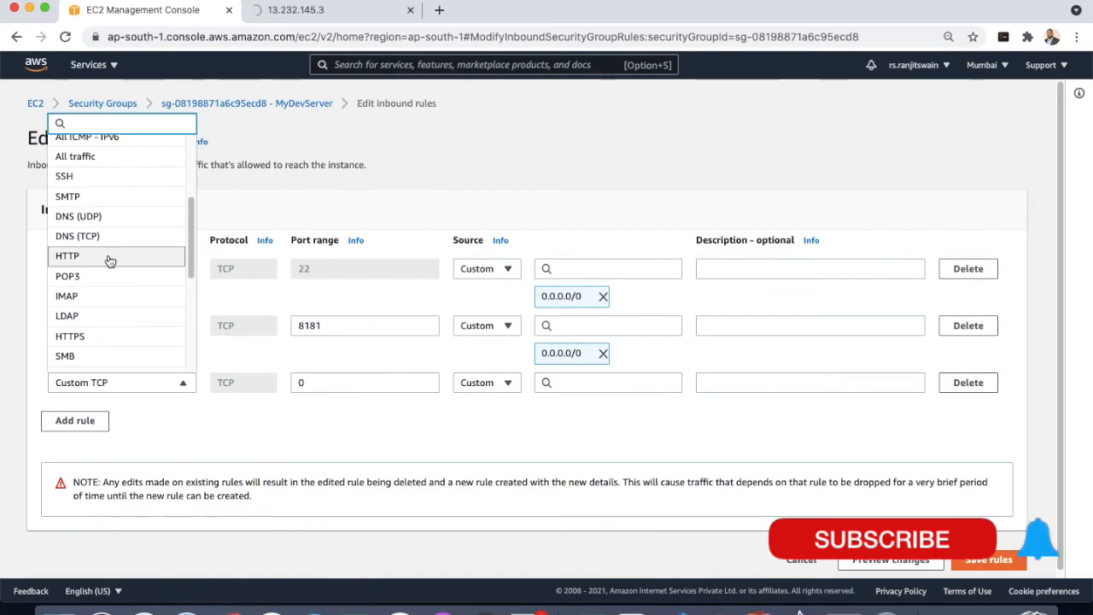
click(109, 256)
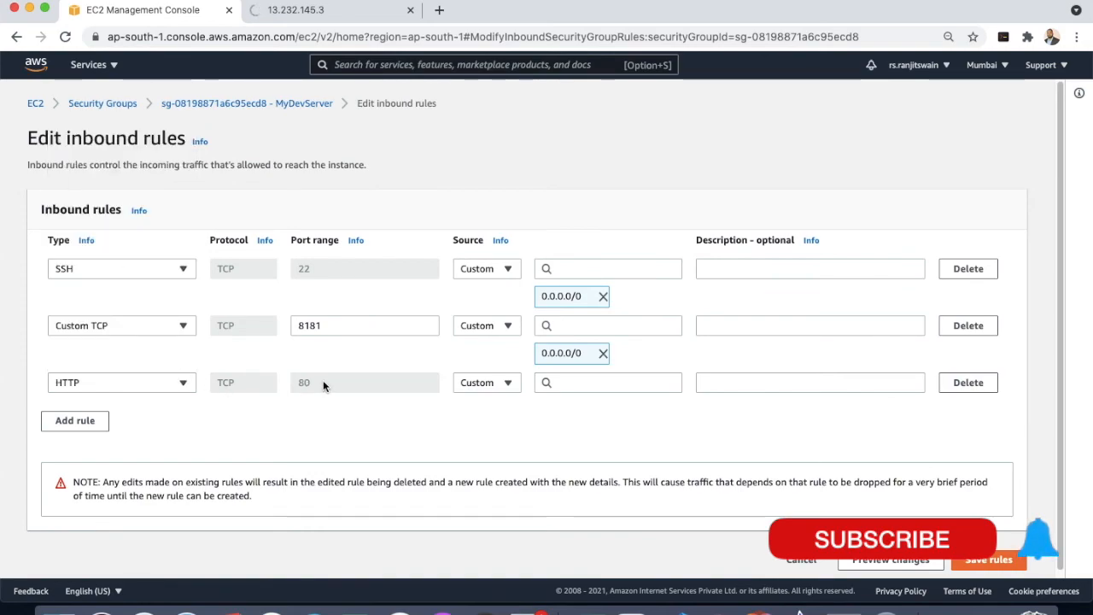
drag(324, 384, 265, 391)
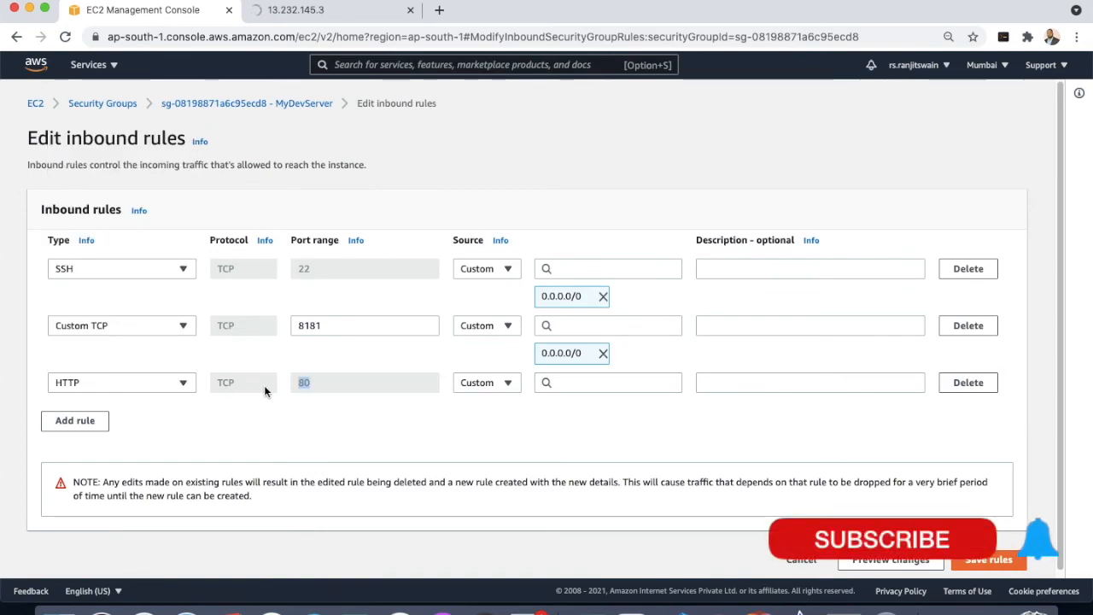
- Set the HTTP rule's source to 0.0.0.0/0, save the inbound rules and return to the web server page
click(618, 383)
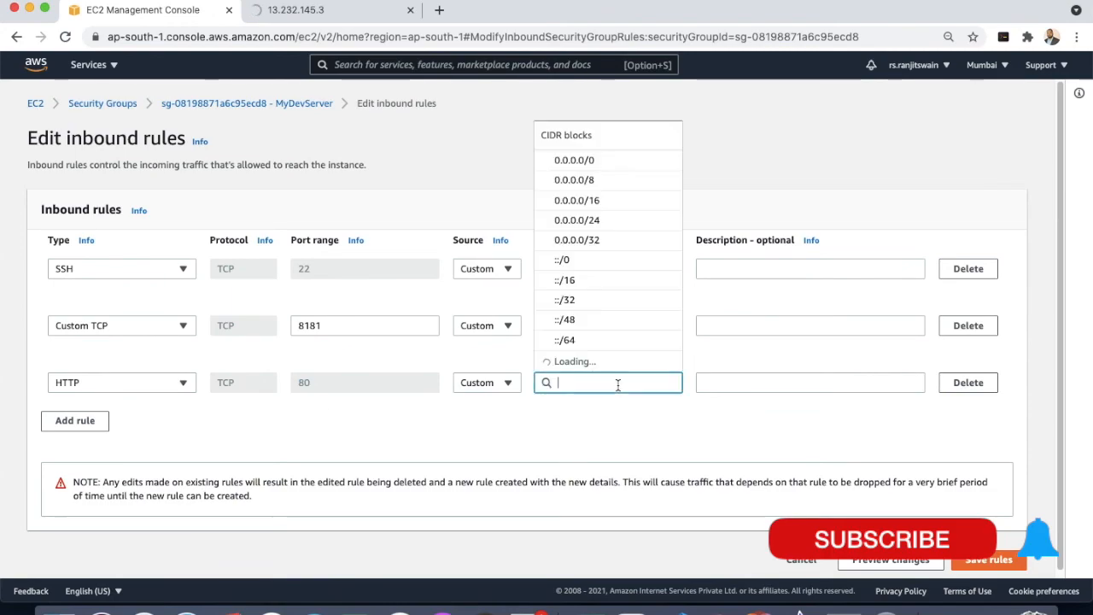
click(596, 152)
scroll(827, 442, down, 1)
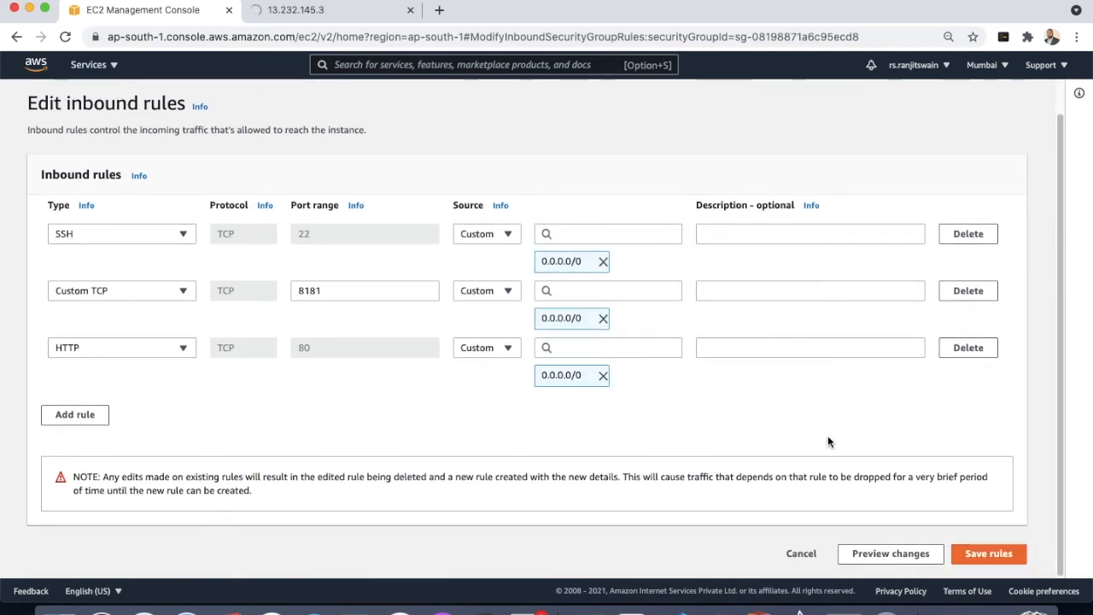
click(984, 555)
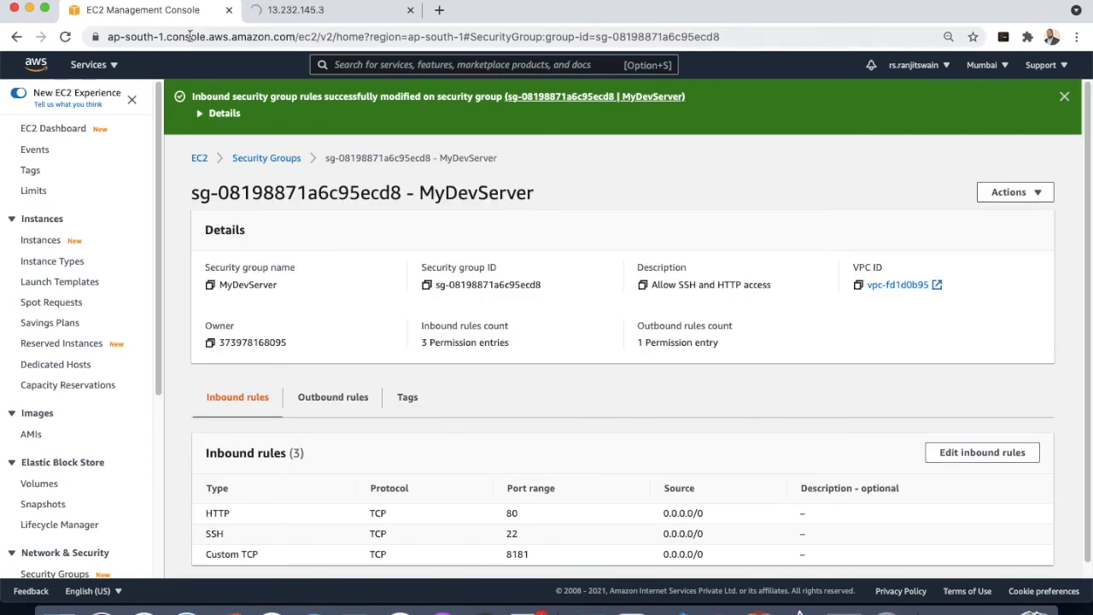
click(286, 14)
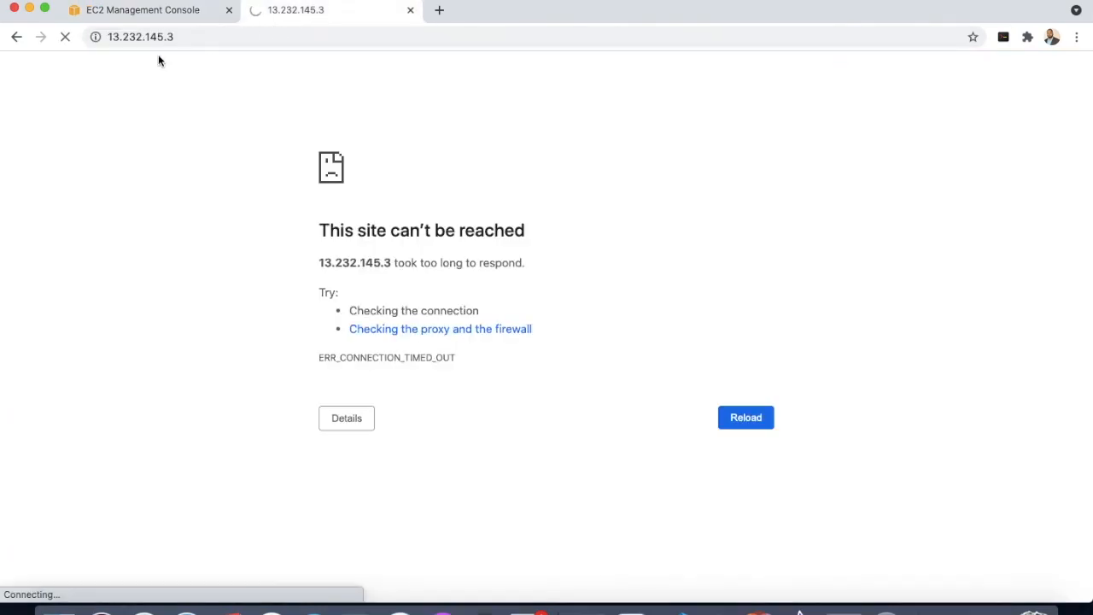